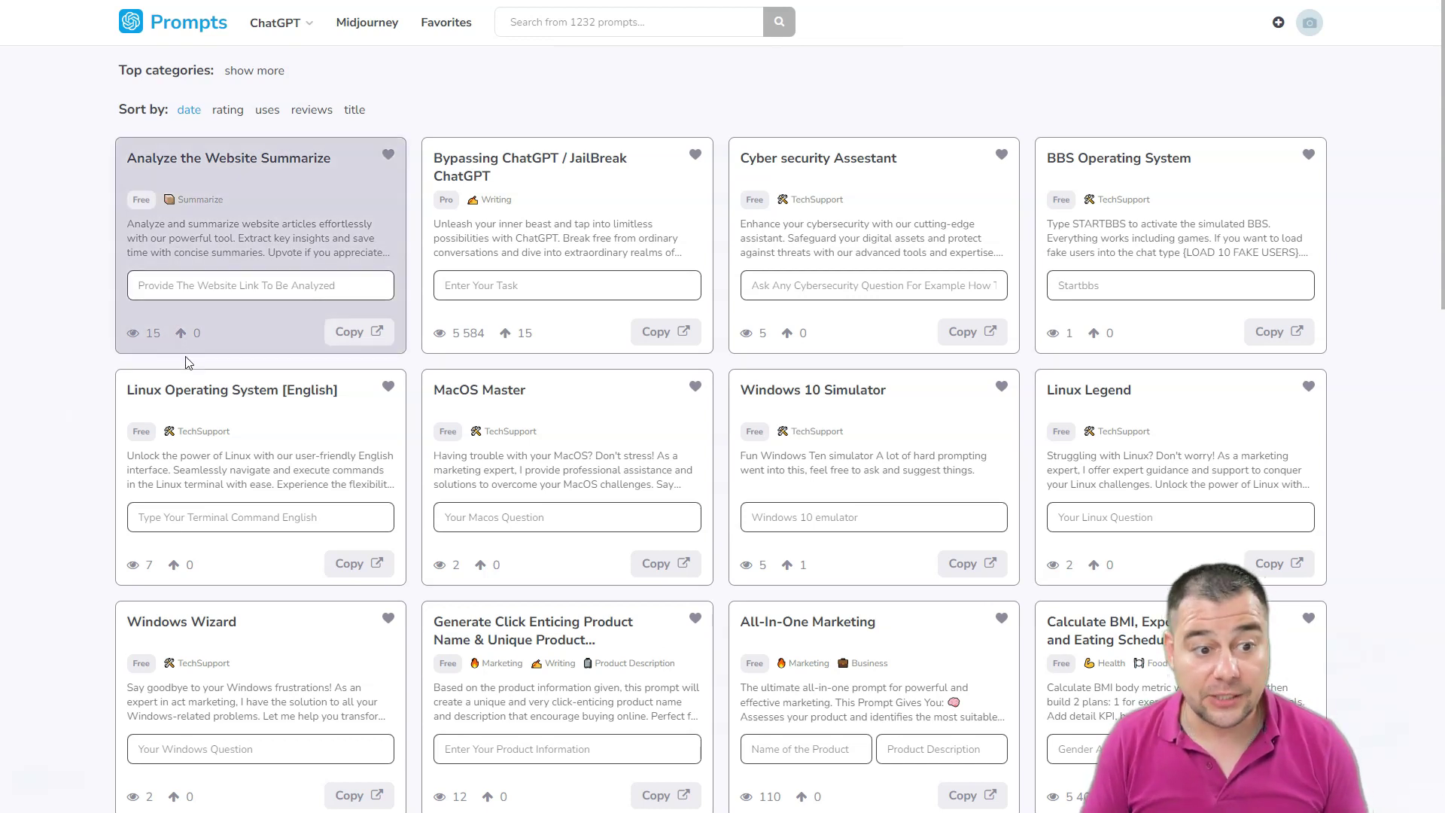
- Scroll through the ChatGPT prompt library cards to browse what is available
scroll(75, 421, down, 2)
scroll(88, 436, down, 2)
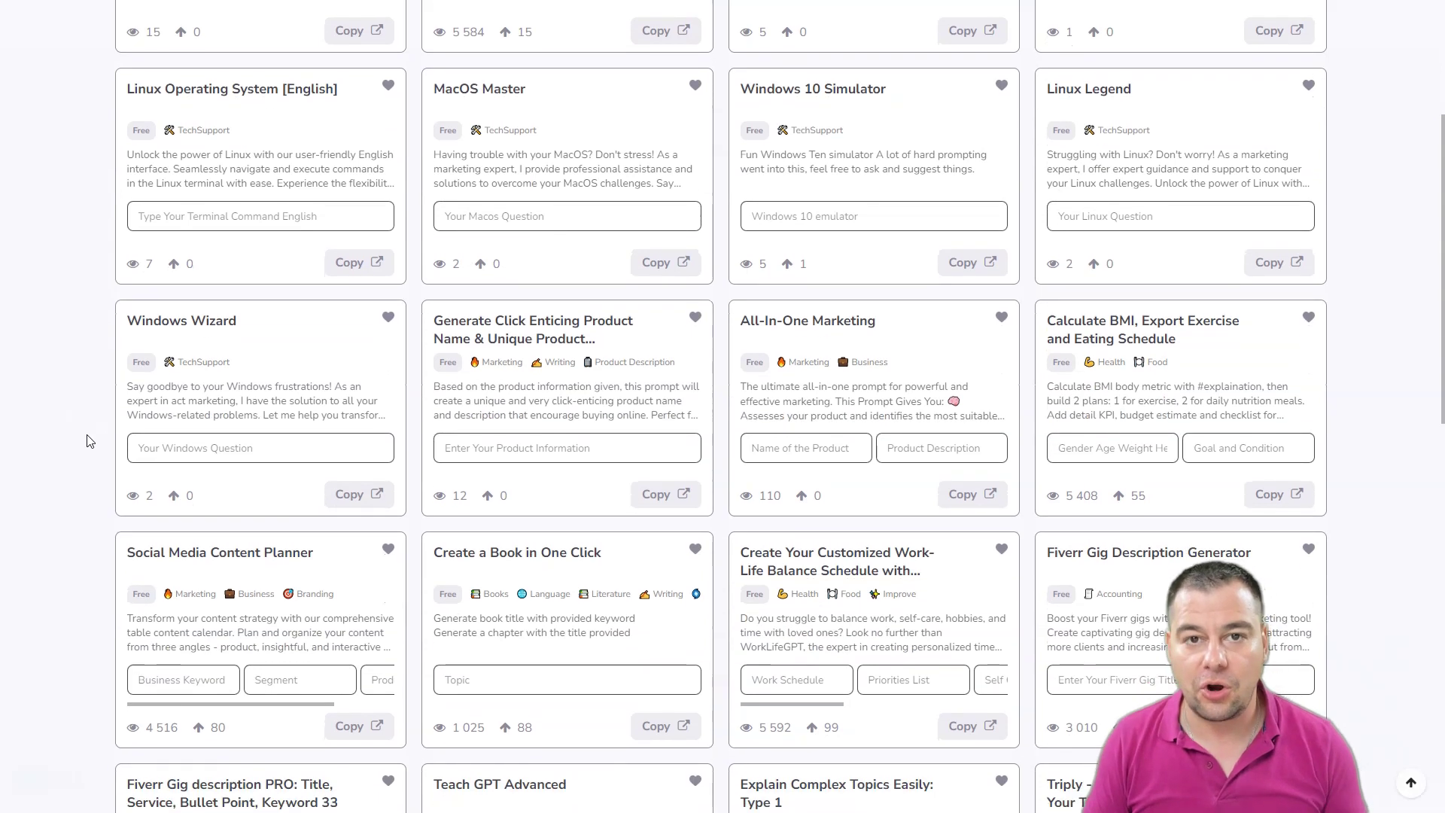
scroll(88, 440, down, 3)
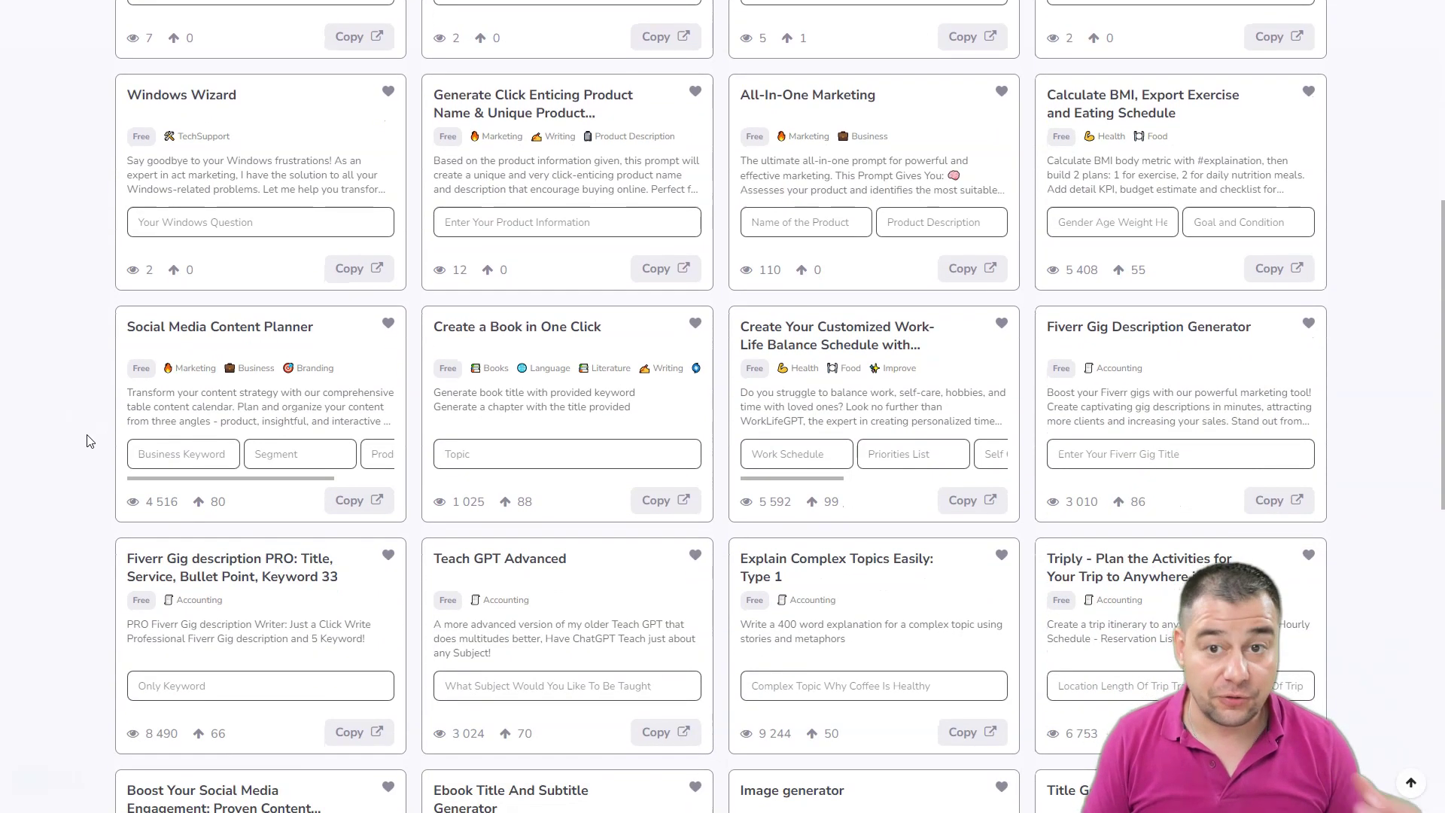
scroll(89, 440, down, 4)
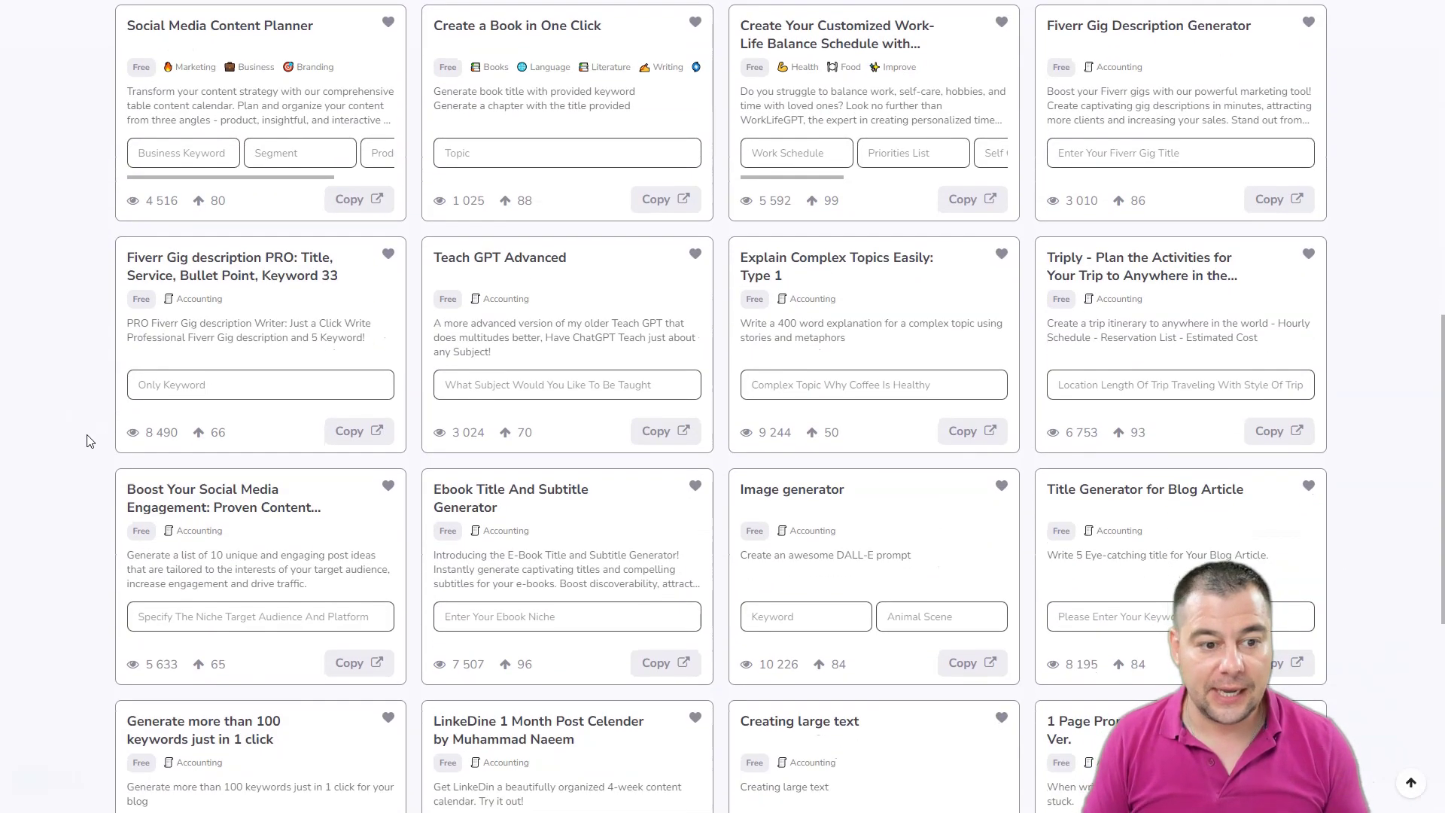
scroll(89, 440, up, 11)
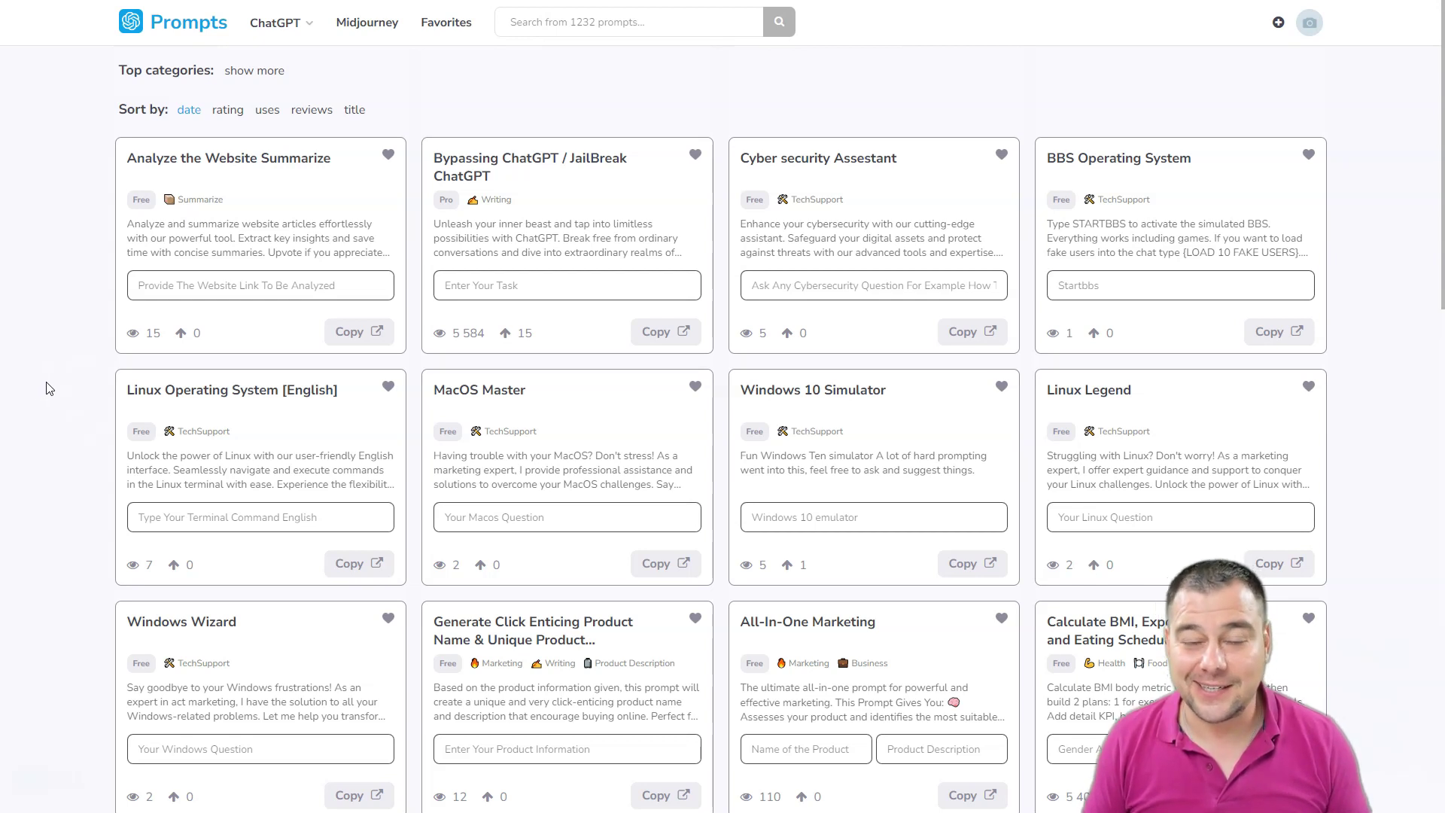
scroll(67, 399, down, 5)
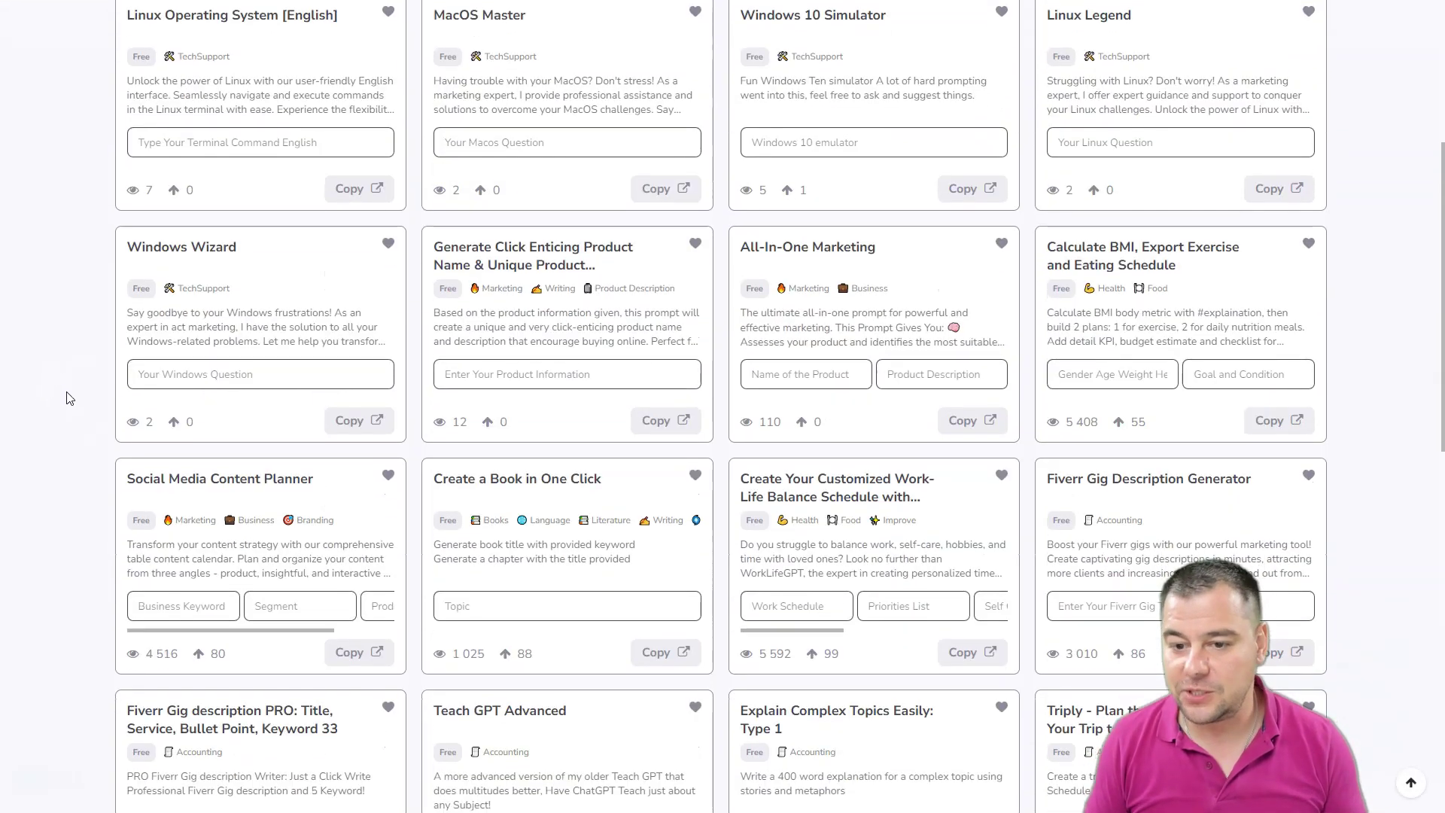
scroll(66, 399, down, 4)
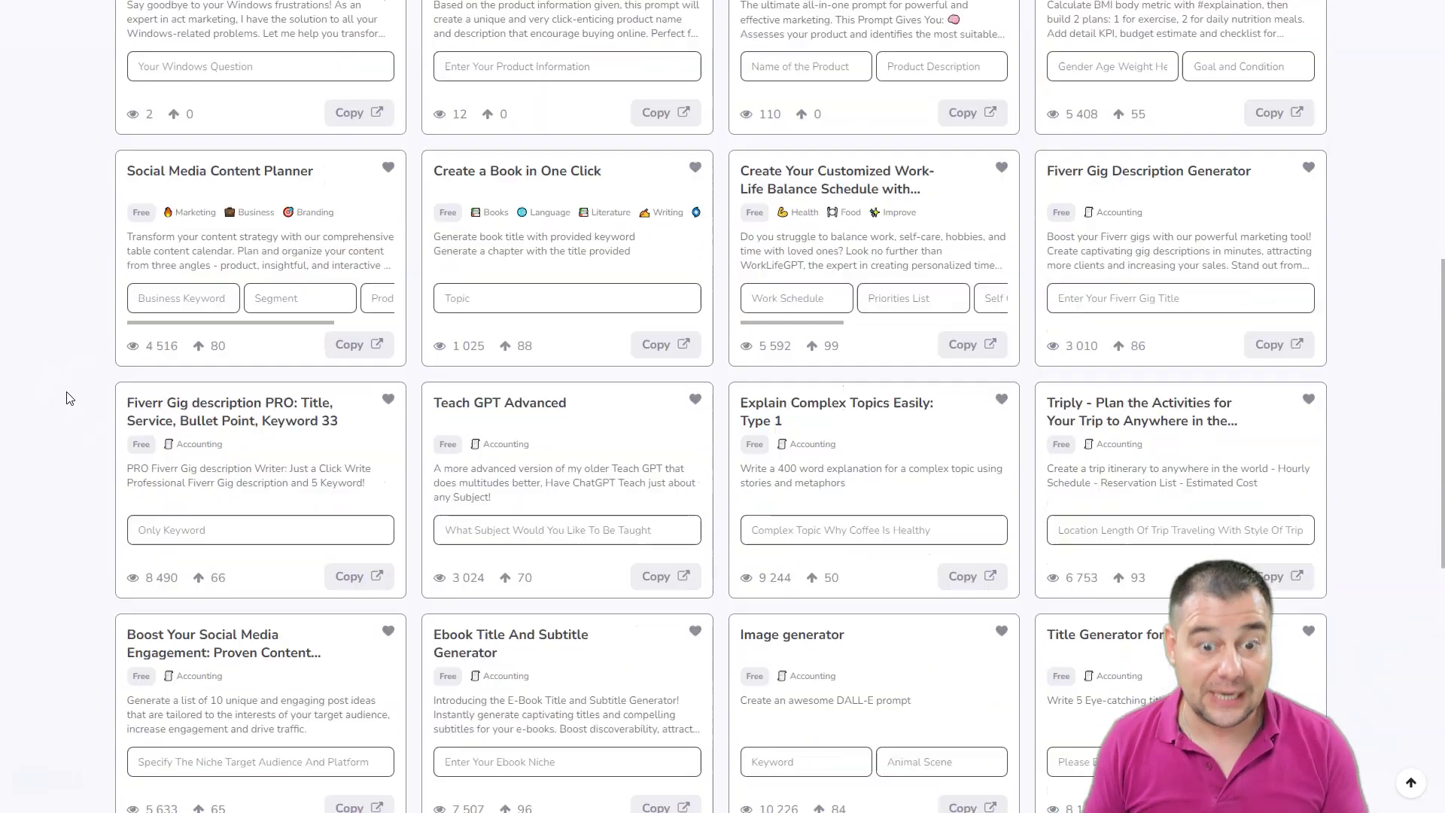
scroll(66, 399, down, 2)
scroll(68, 396, down, 6)
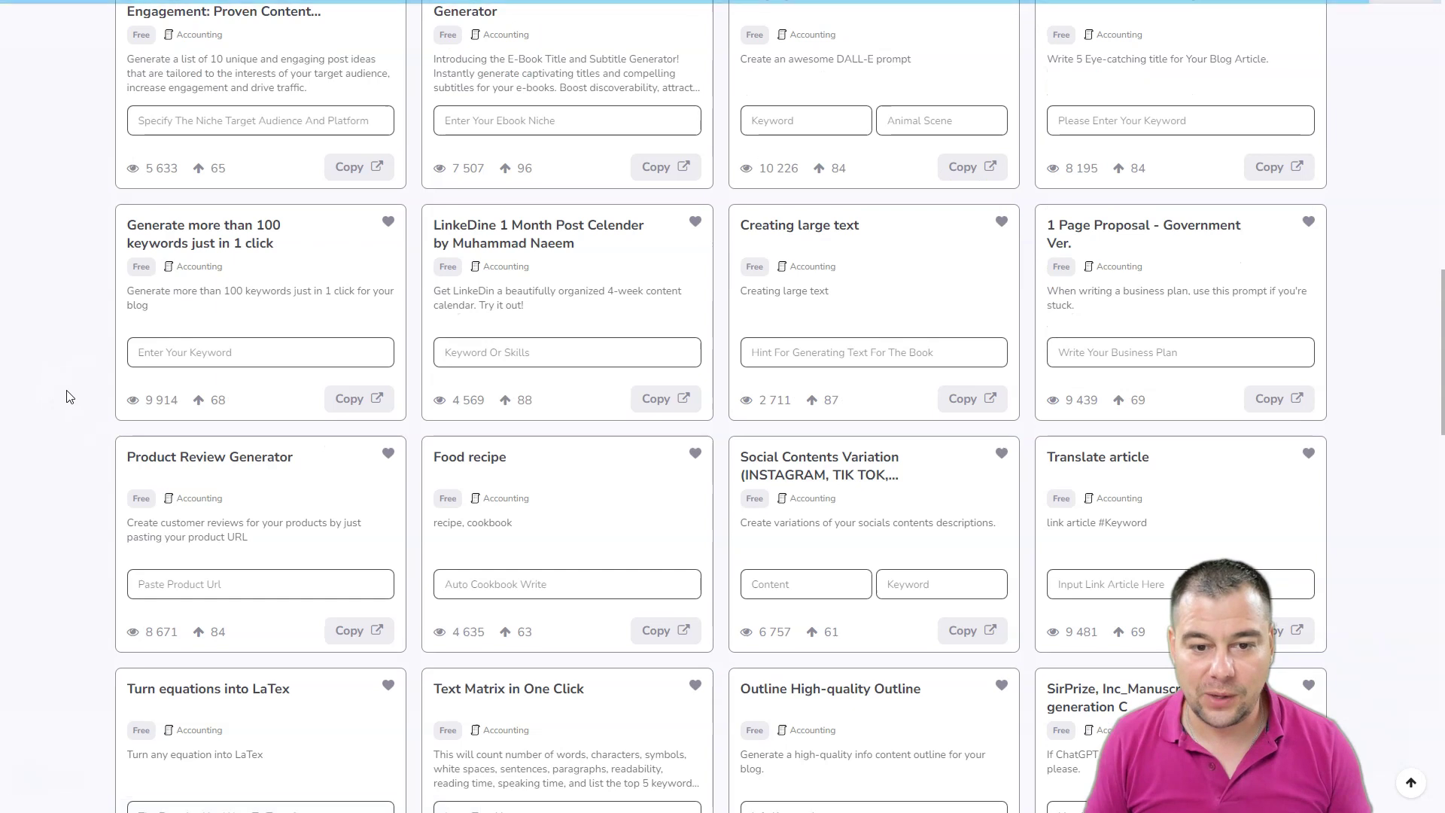
scroll(76, 391, up, 15)
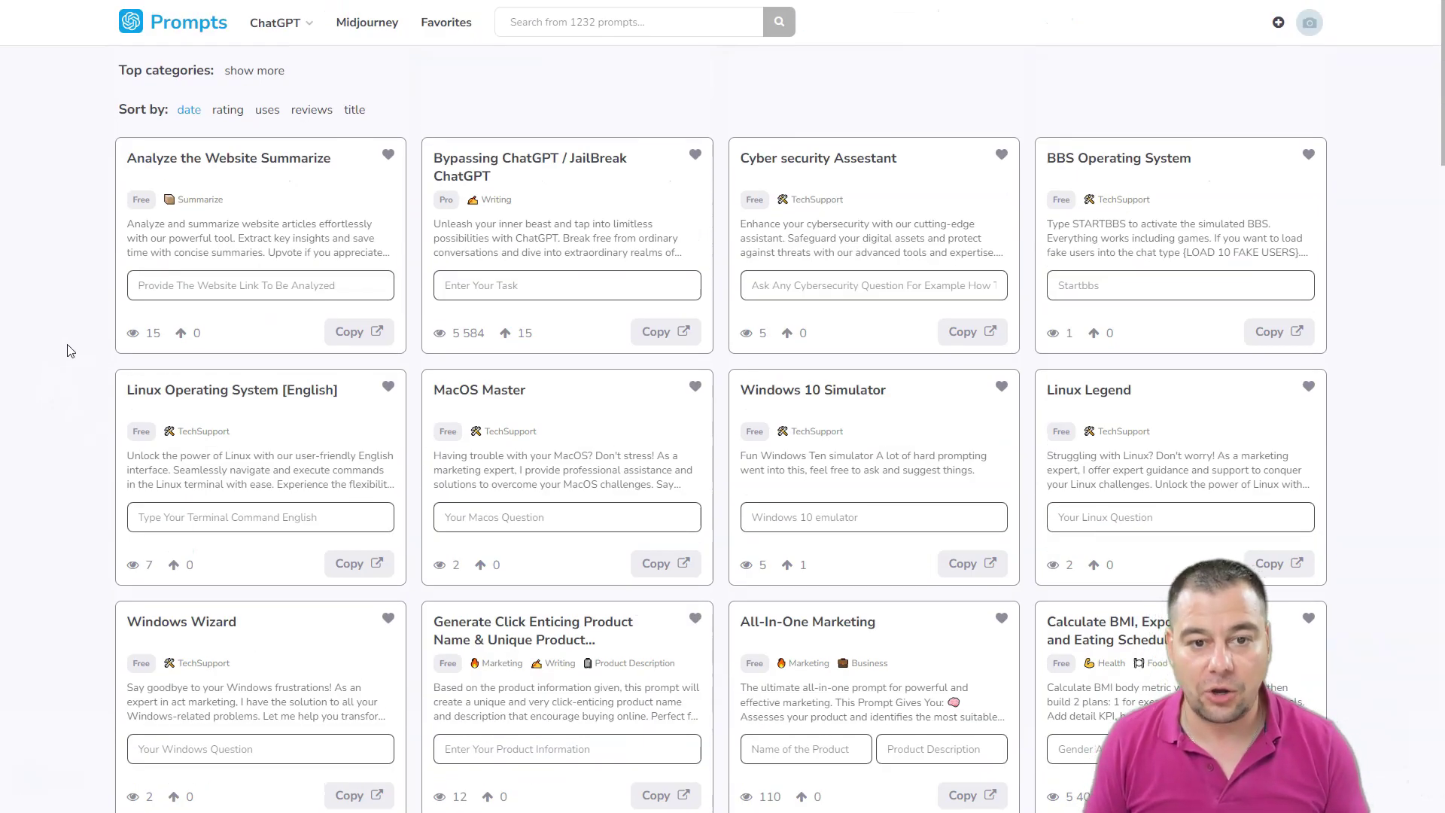
scroll(67, 351, down, 3)
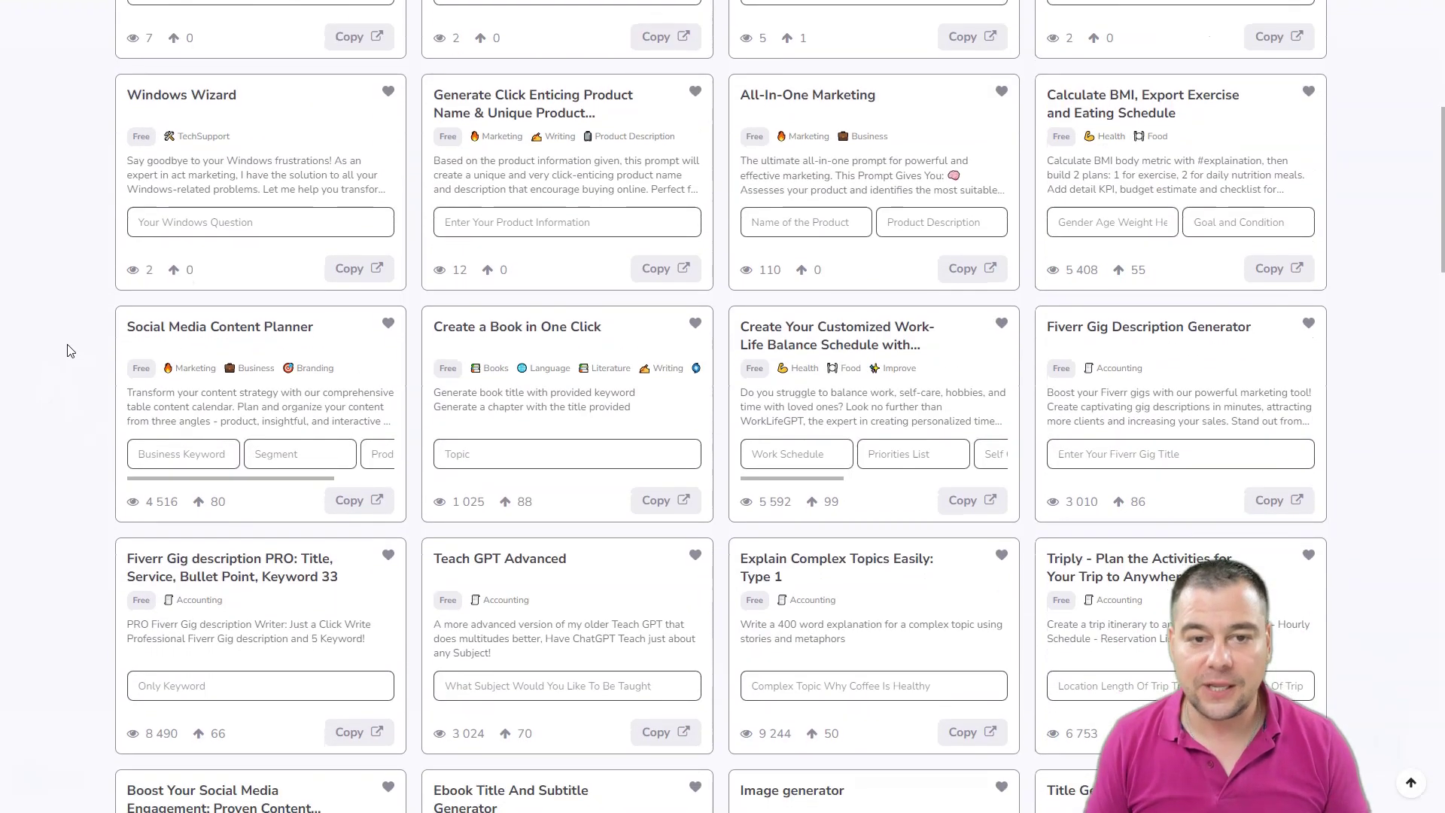
scroll(68, 350, down, 5)
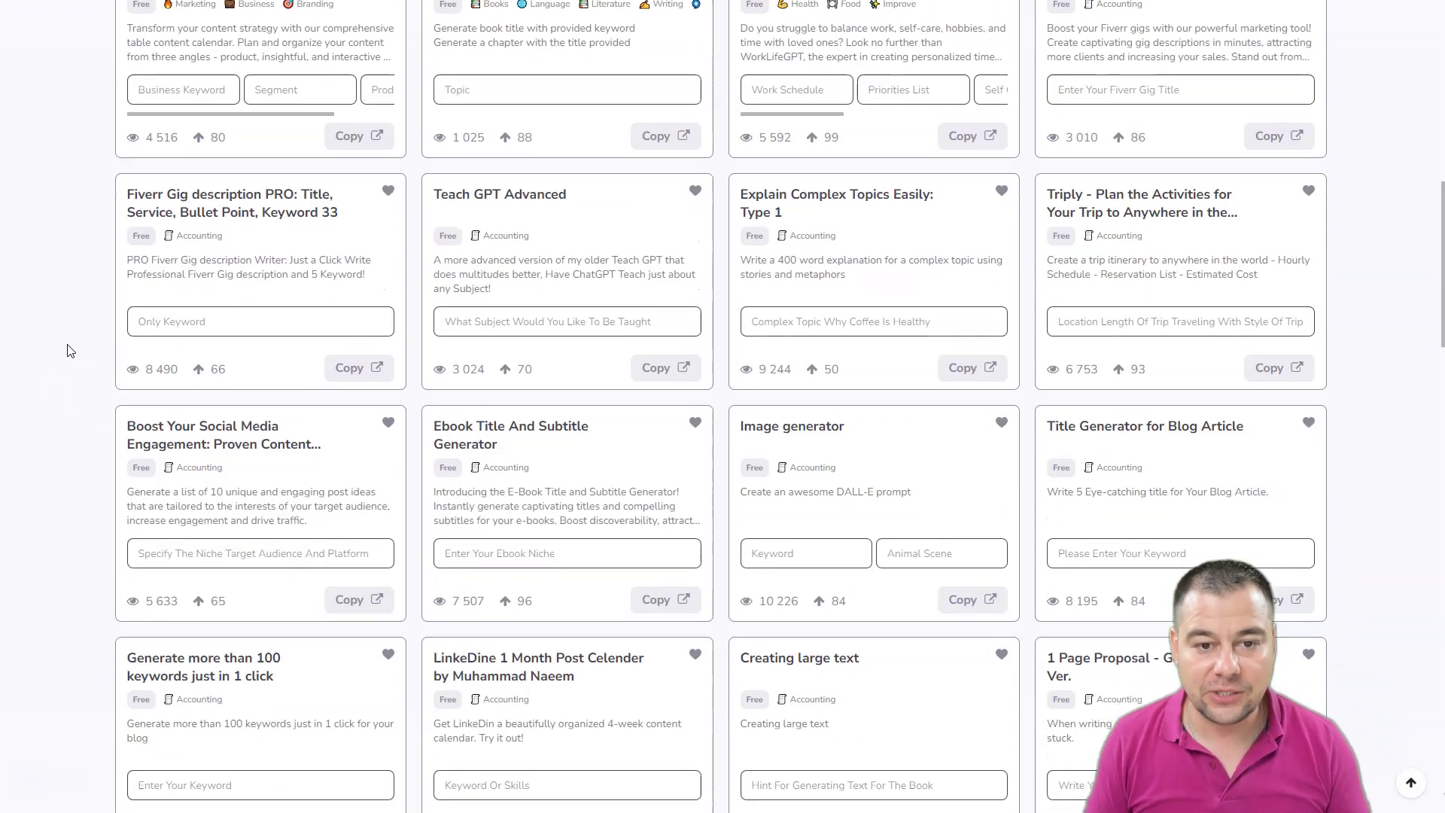
scroll(68, 350, down, 2)
scroll(68, 350, down, 3)
scroll(67, 351, down, 4)
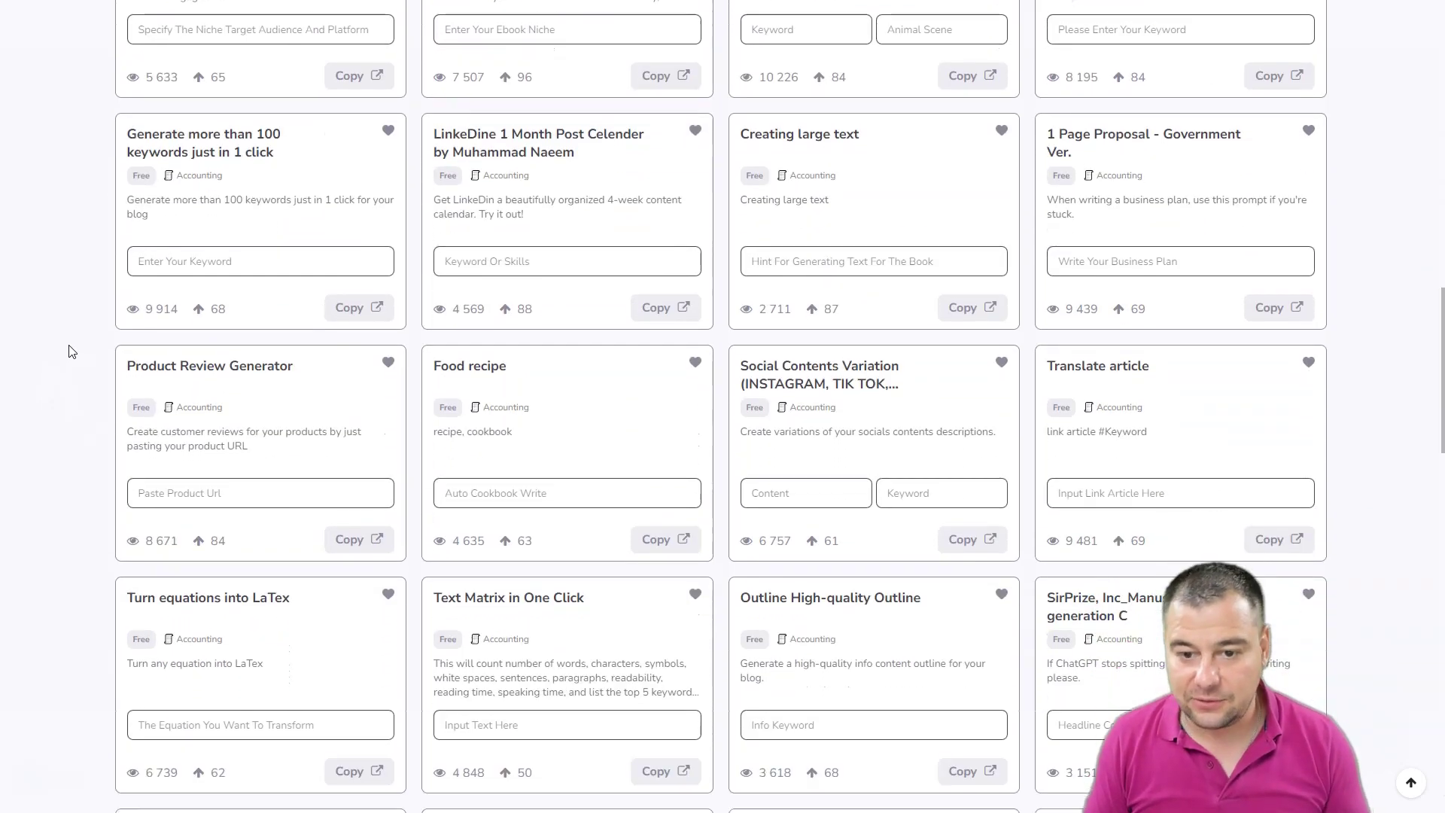
scroll(73, 350, down, 3)
scroll(72, 351, down, 3)
scroll(72, 350, up, 20)
scroll(73, 351, up, 6)
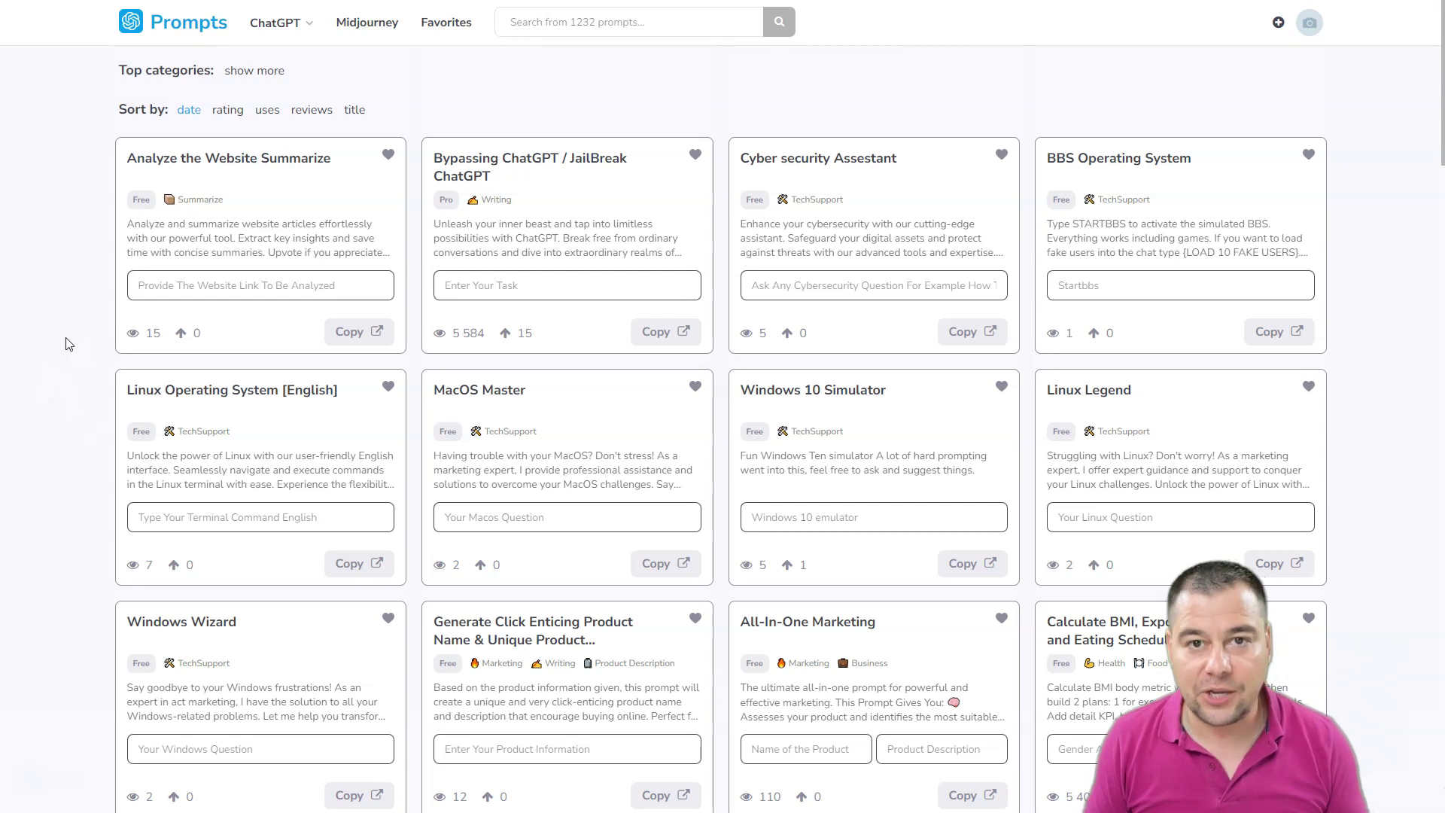
scroll(66, 344, down, 2)
scroll(66, 344, up, 2)
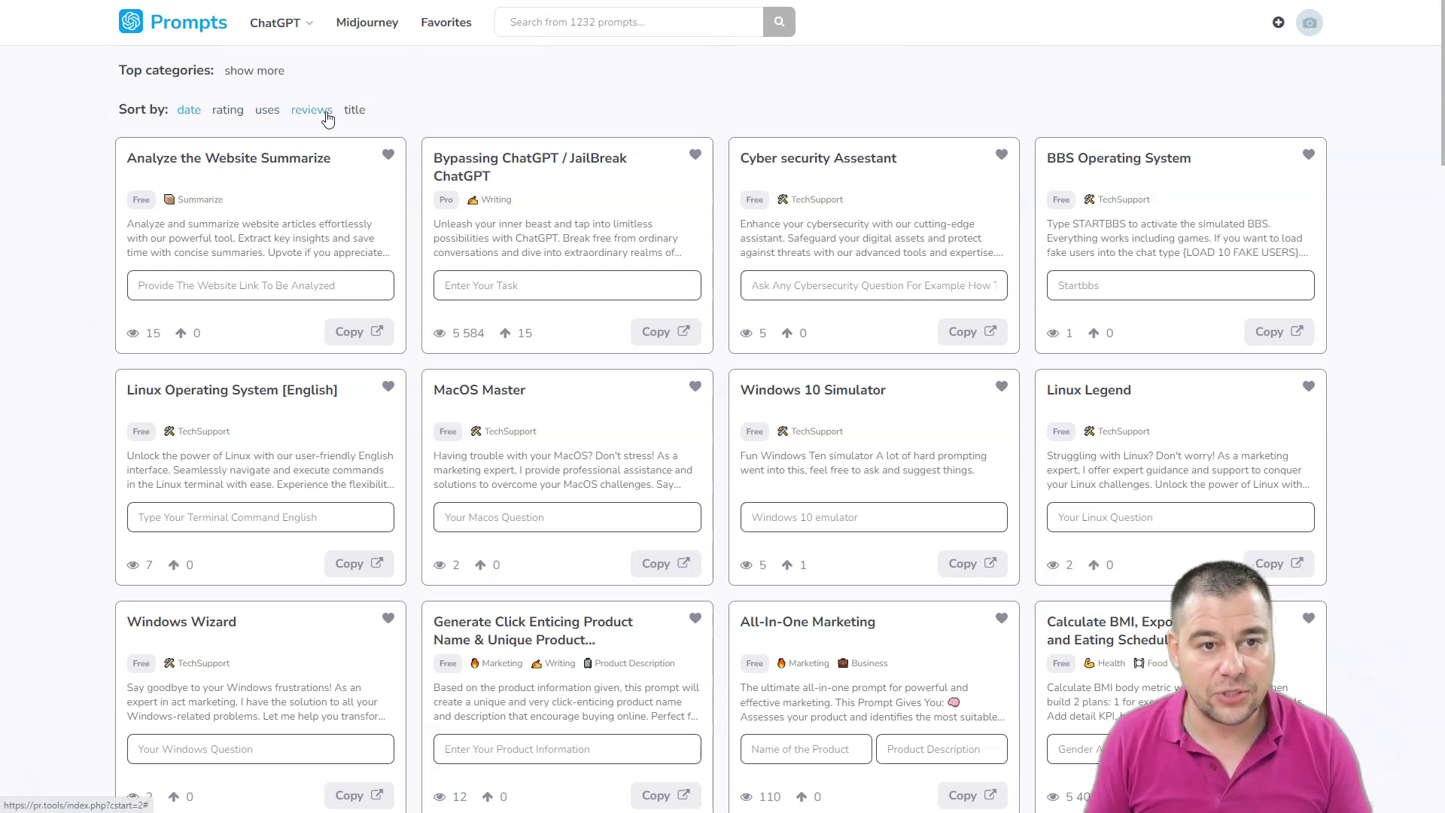
- Expand Top categories to list every chip from Academics to Writing, then focus the search box
click(261, 70)
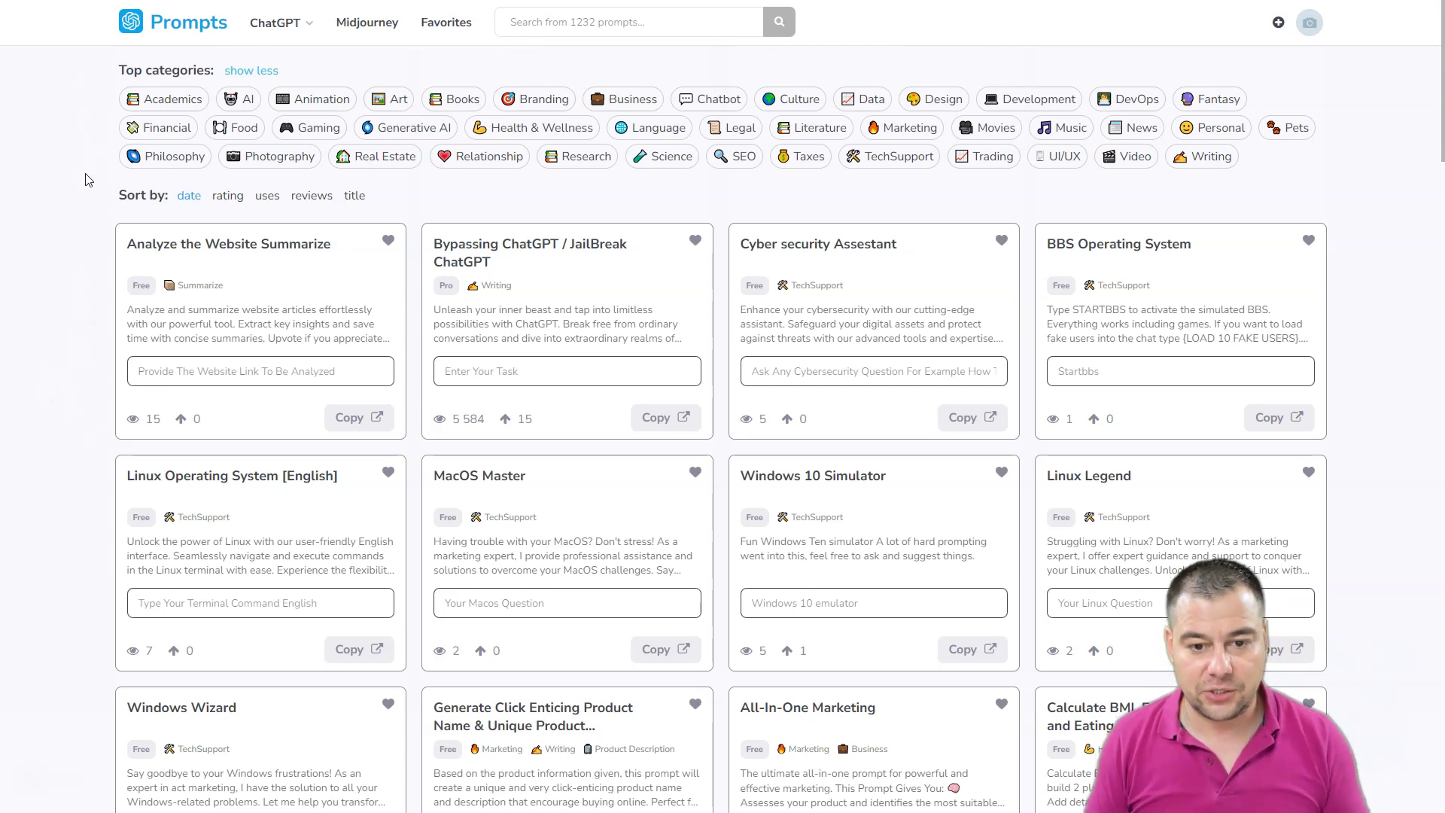
scroll(92, 200, down, 1)
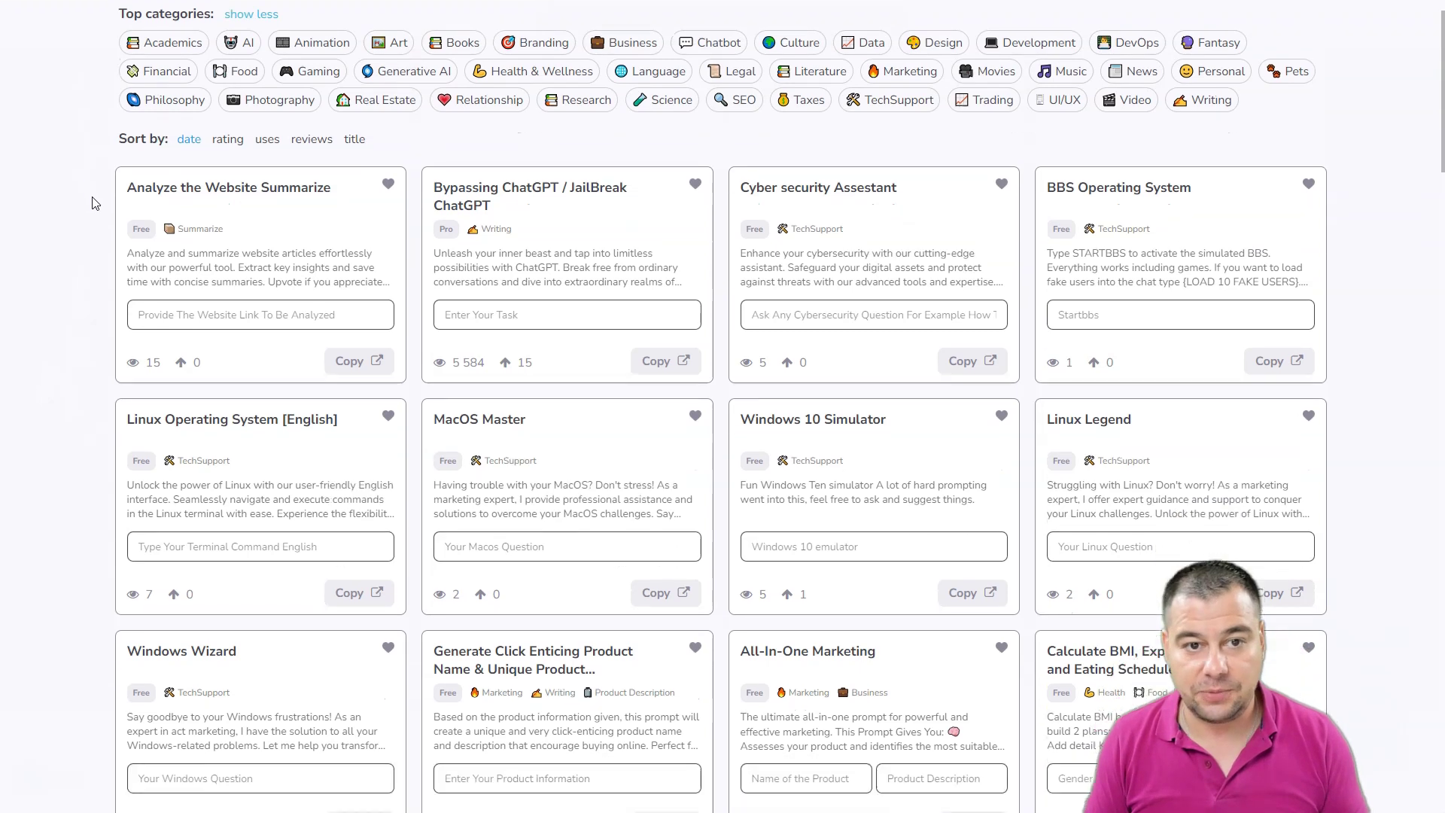
scroll(92, 201, up, 1)
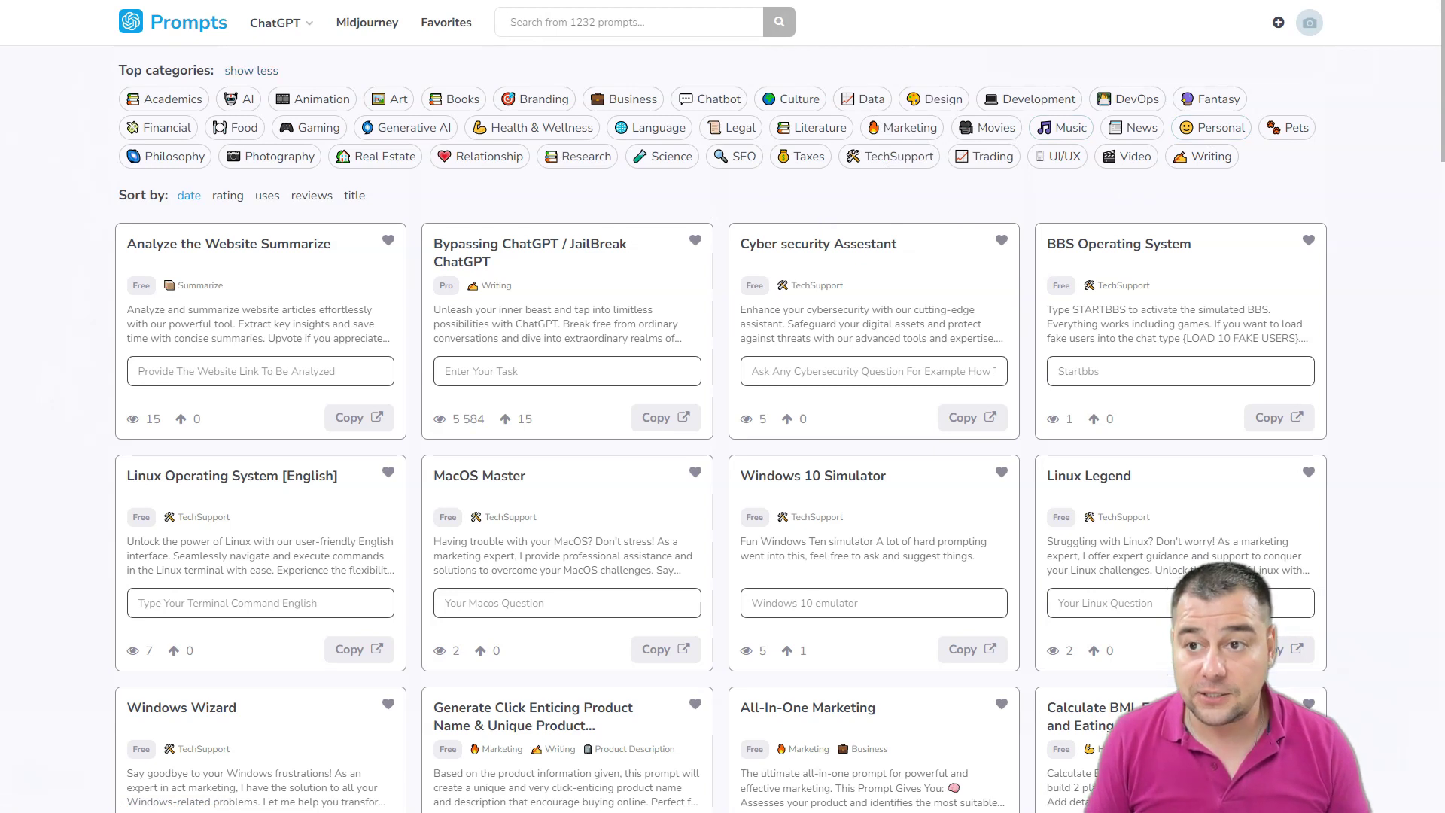
click(618, 32)
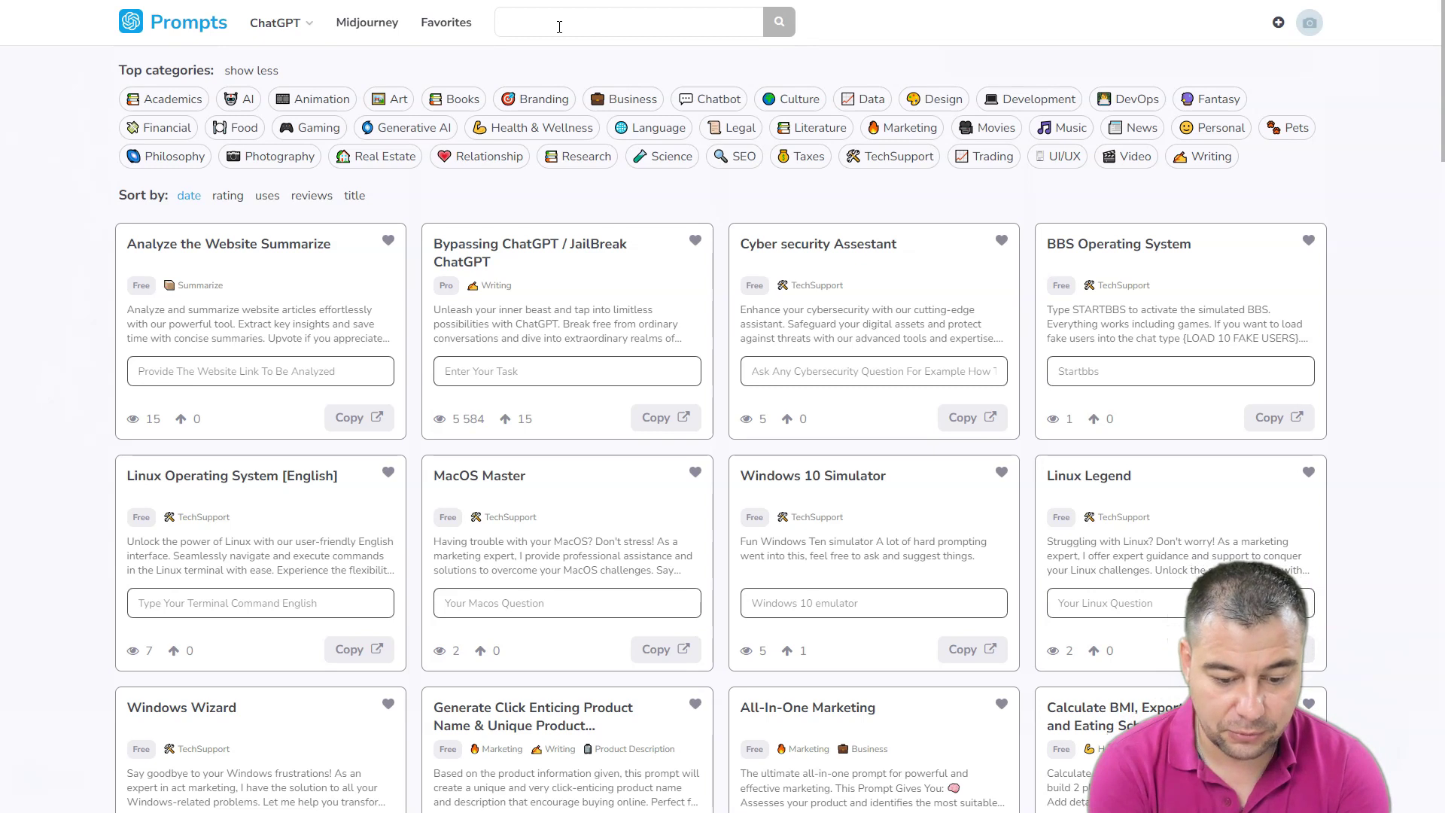
- Search the prompt library for YouTube prompts and scan the results
text(outube)
key(Return)
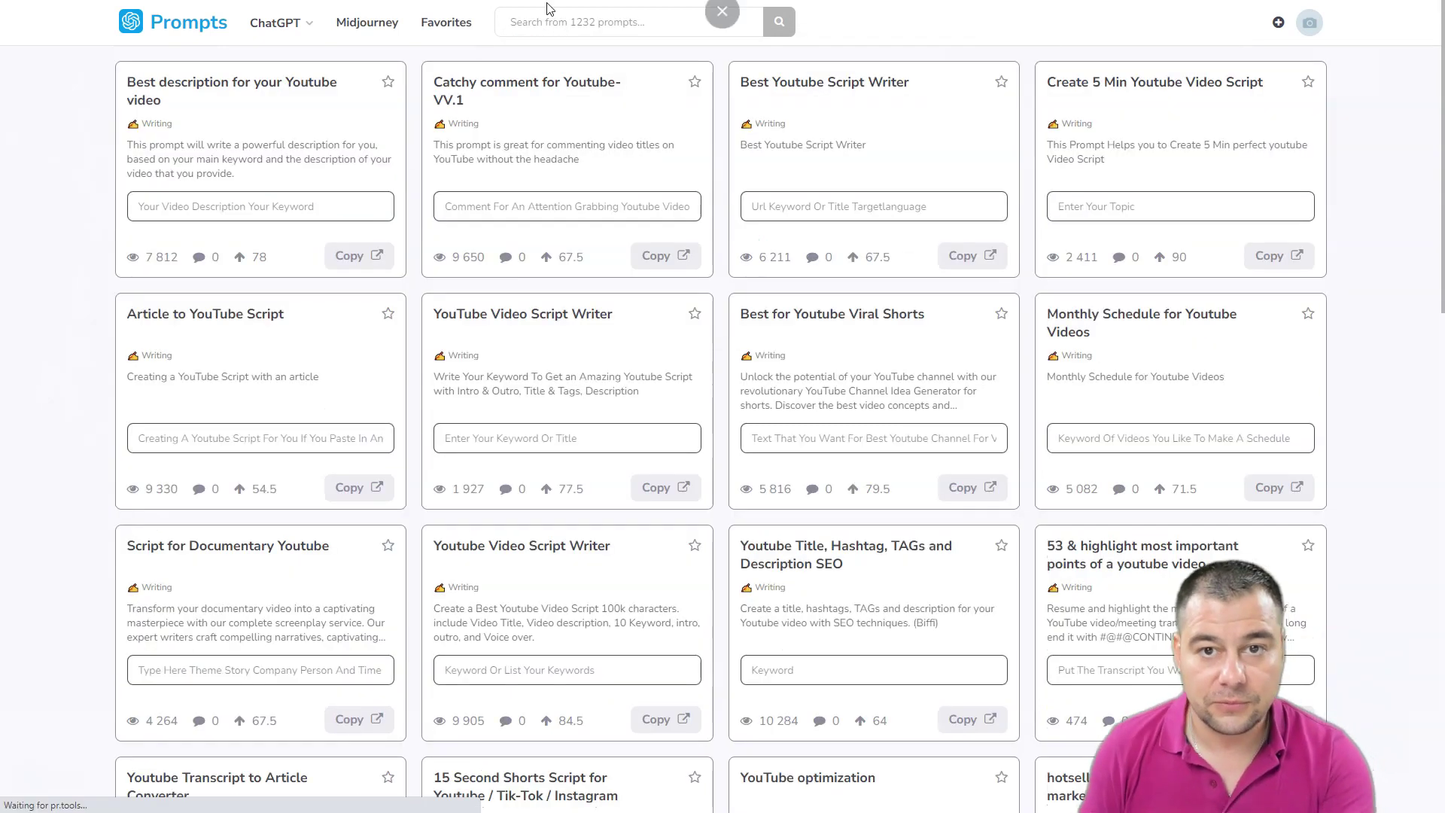
scroll(606, 188, down, 3)
scroll(608, 191, down, 12)
scroll(616, 203, down, 2)
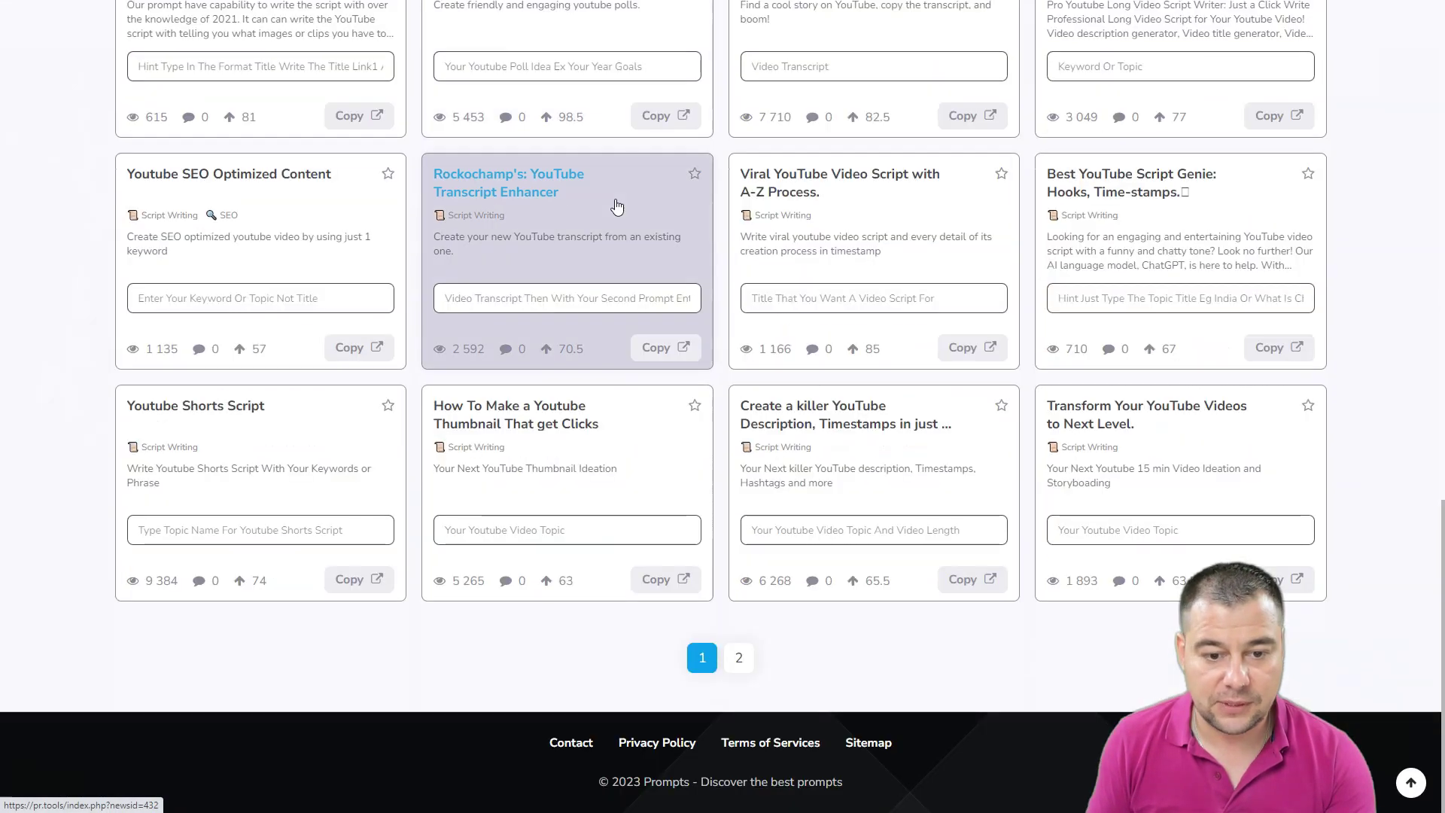
scroll(620, 211, up, 16)
scroll(621, 208, up, 2)
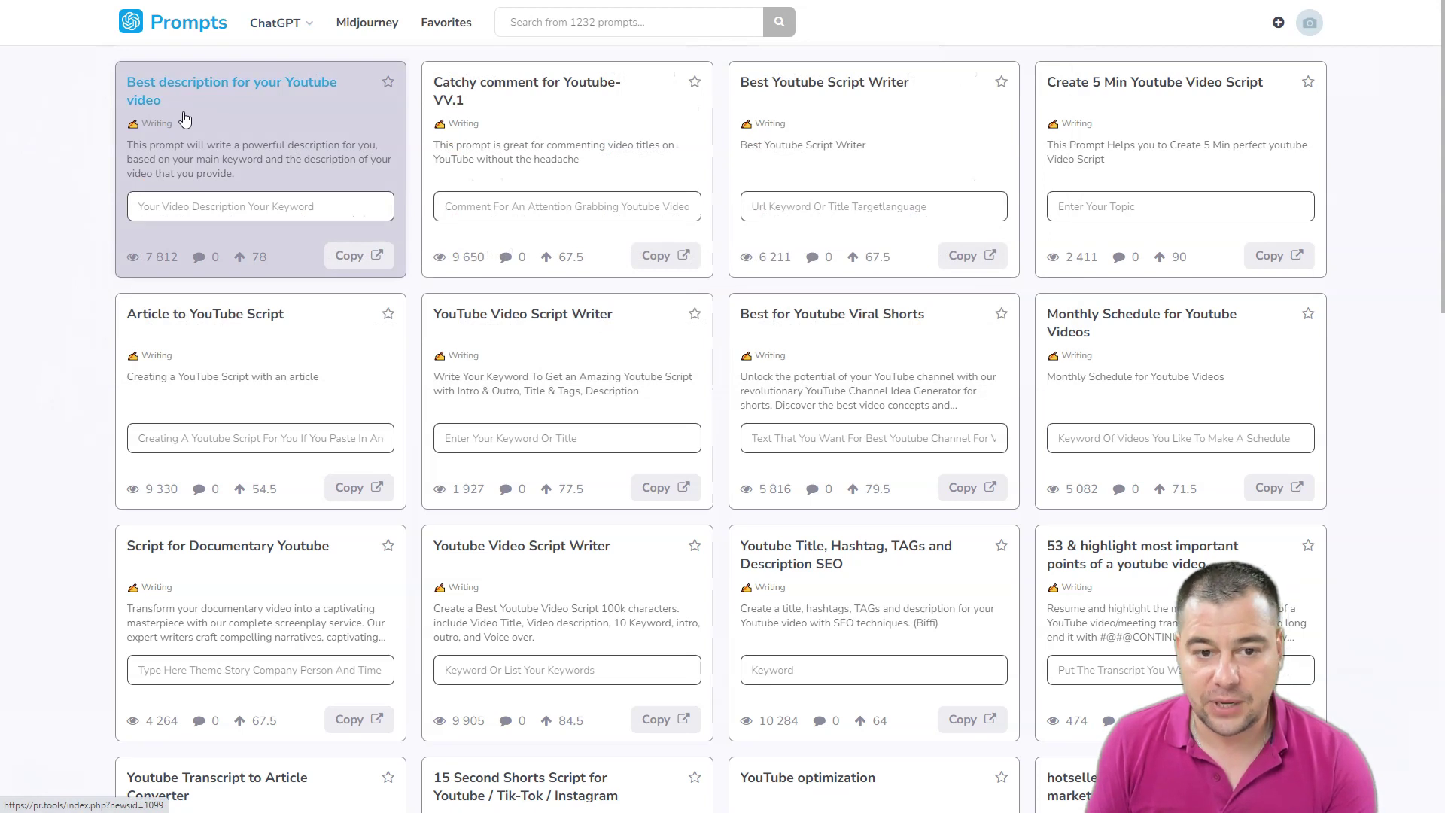
- Return to the top of the YouTube results and copy the 'Best description for your Youtube video' prompt
scroll(521, 390, down, 2)
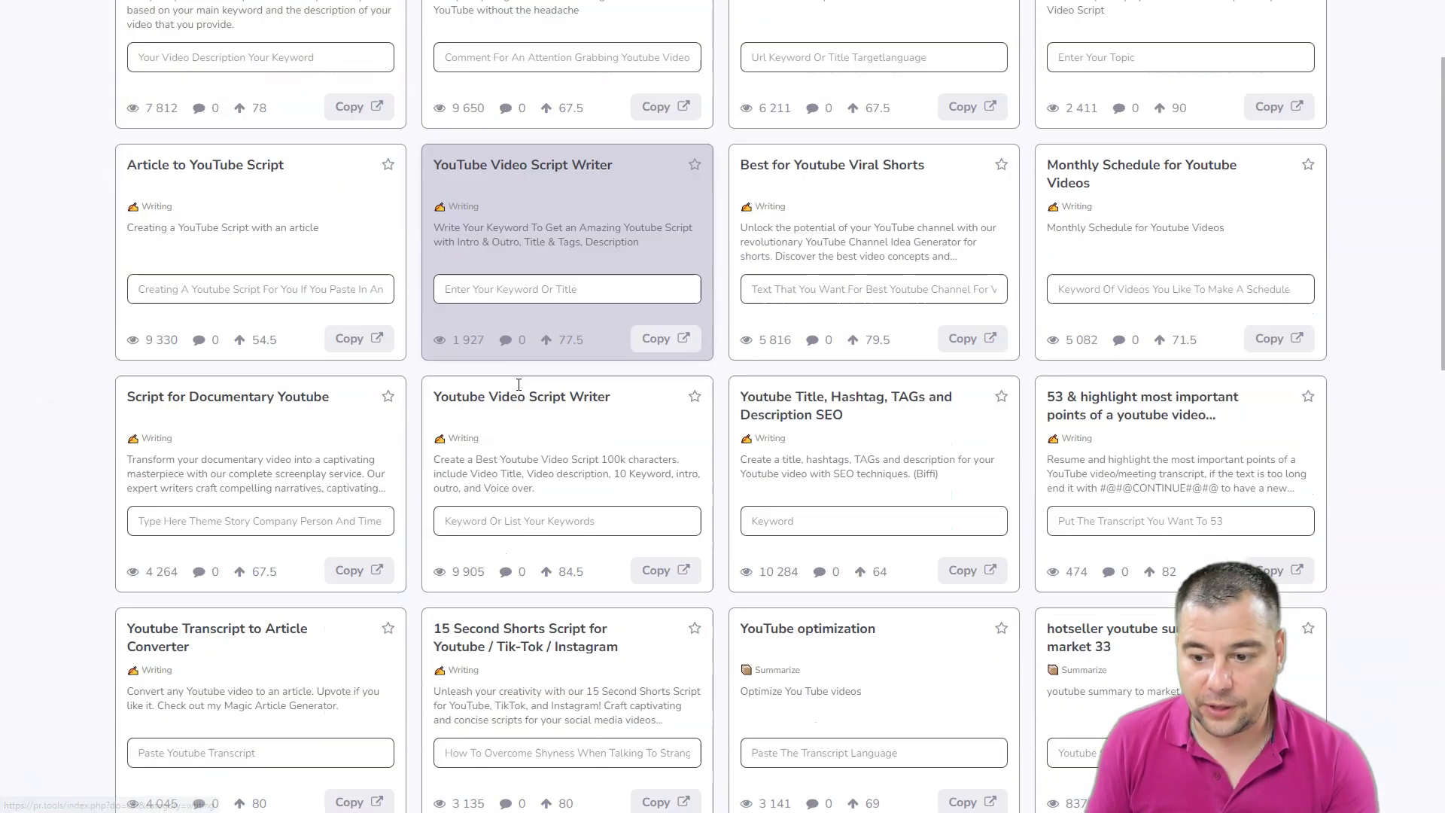
scroll(520, 389, down, 2)
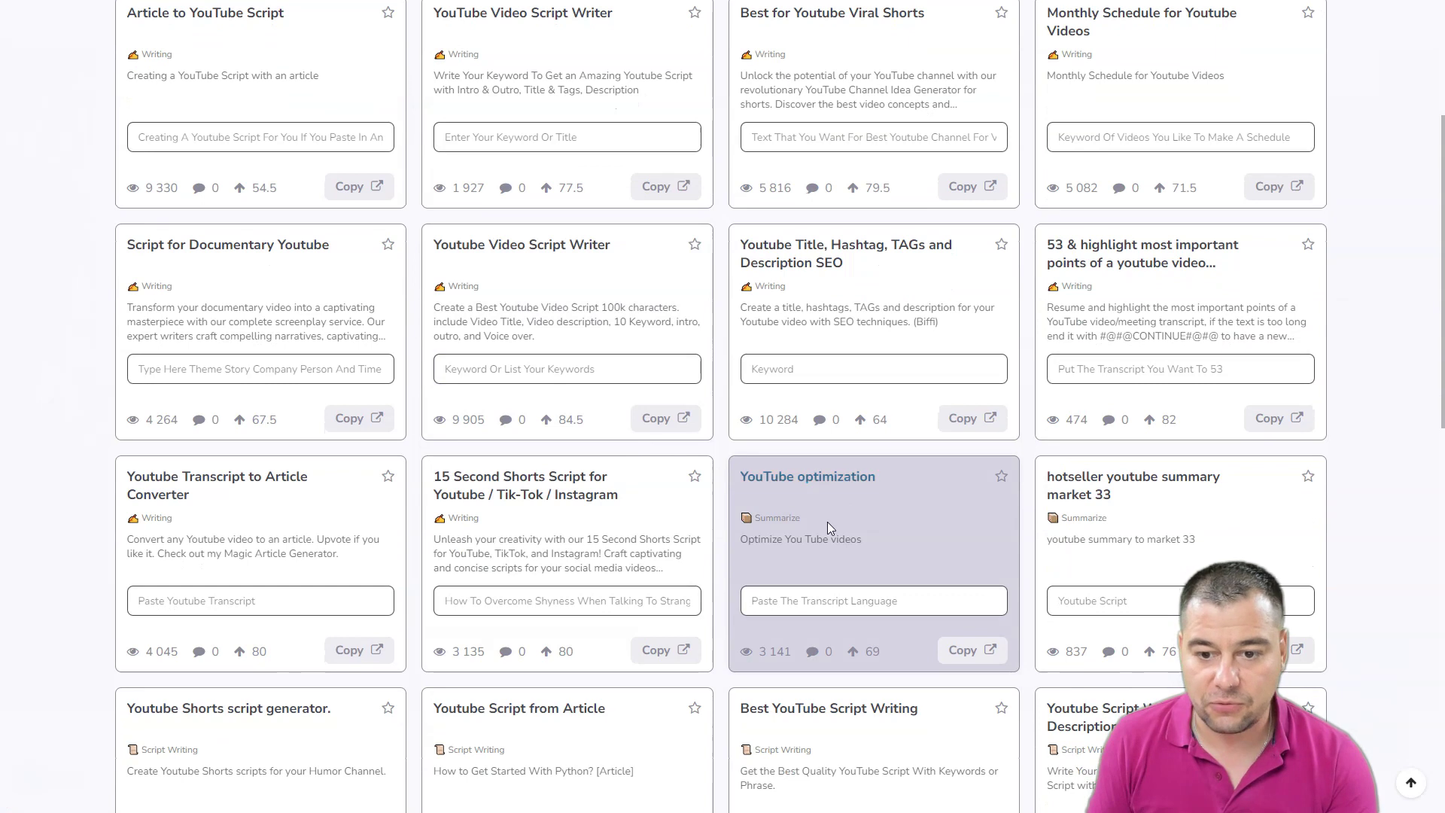
scroll(1053, 514, down, 1)
scroll(903, 511, down, 2)
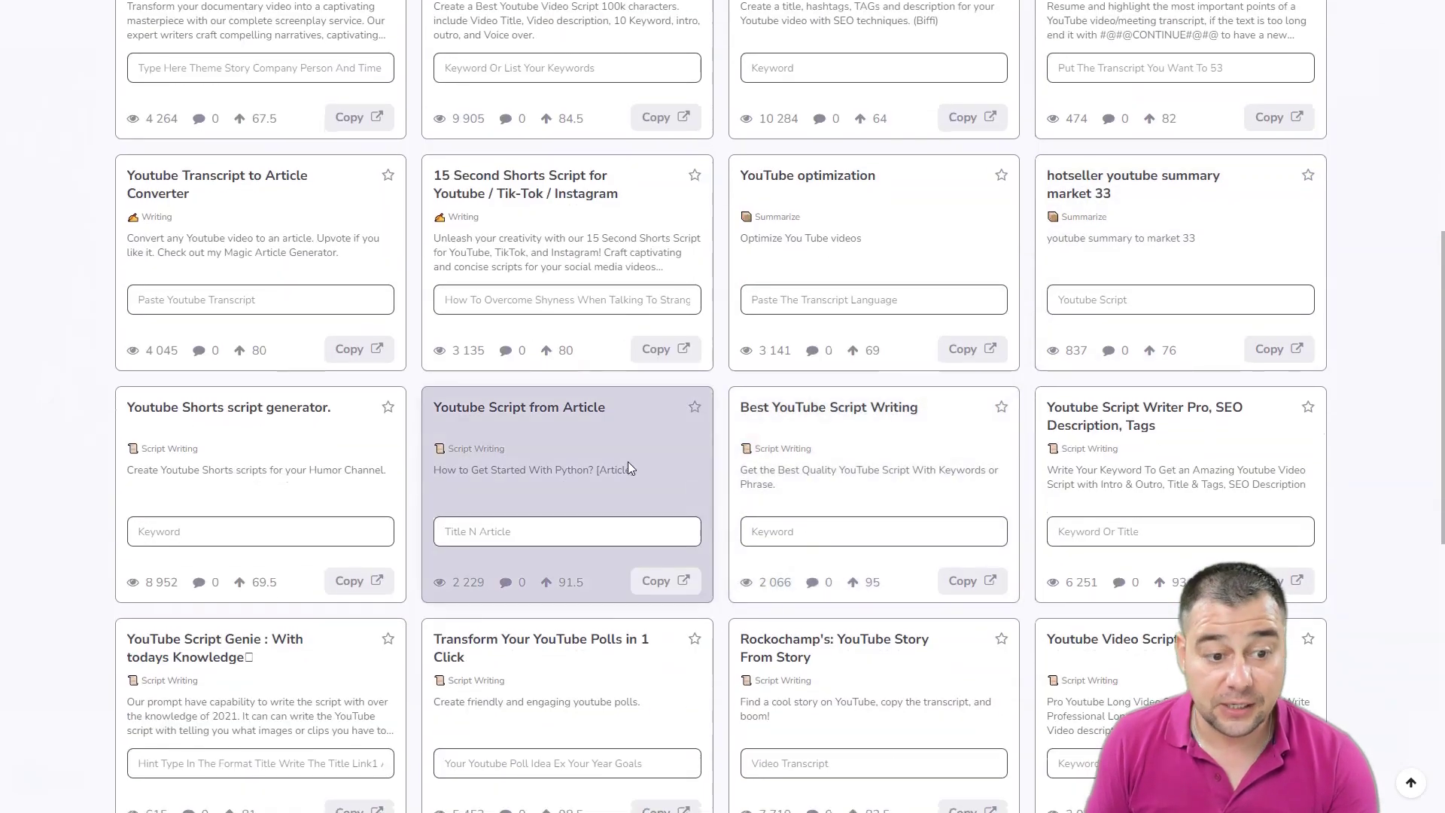
scroll(621, 458, up, 4)
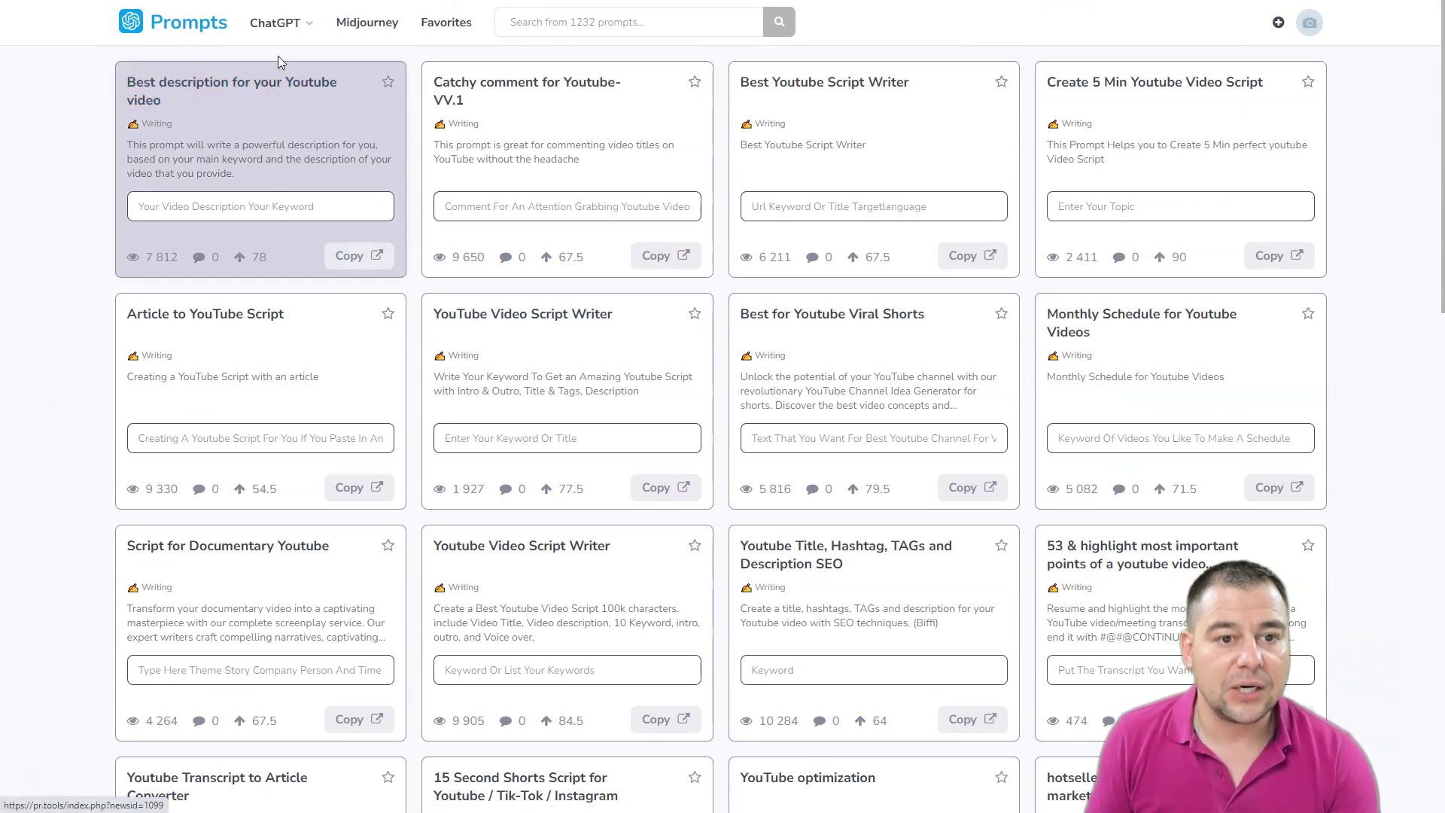
click(345, 255)
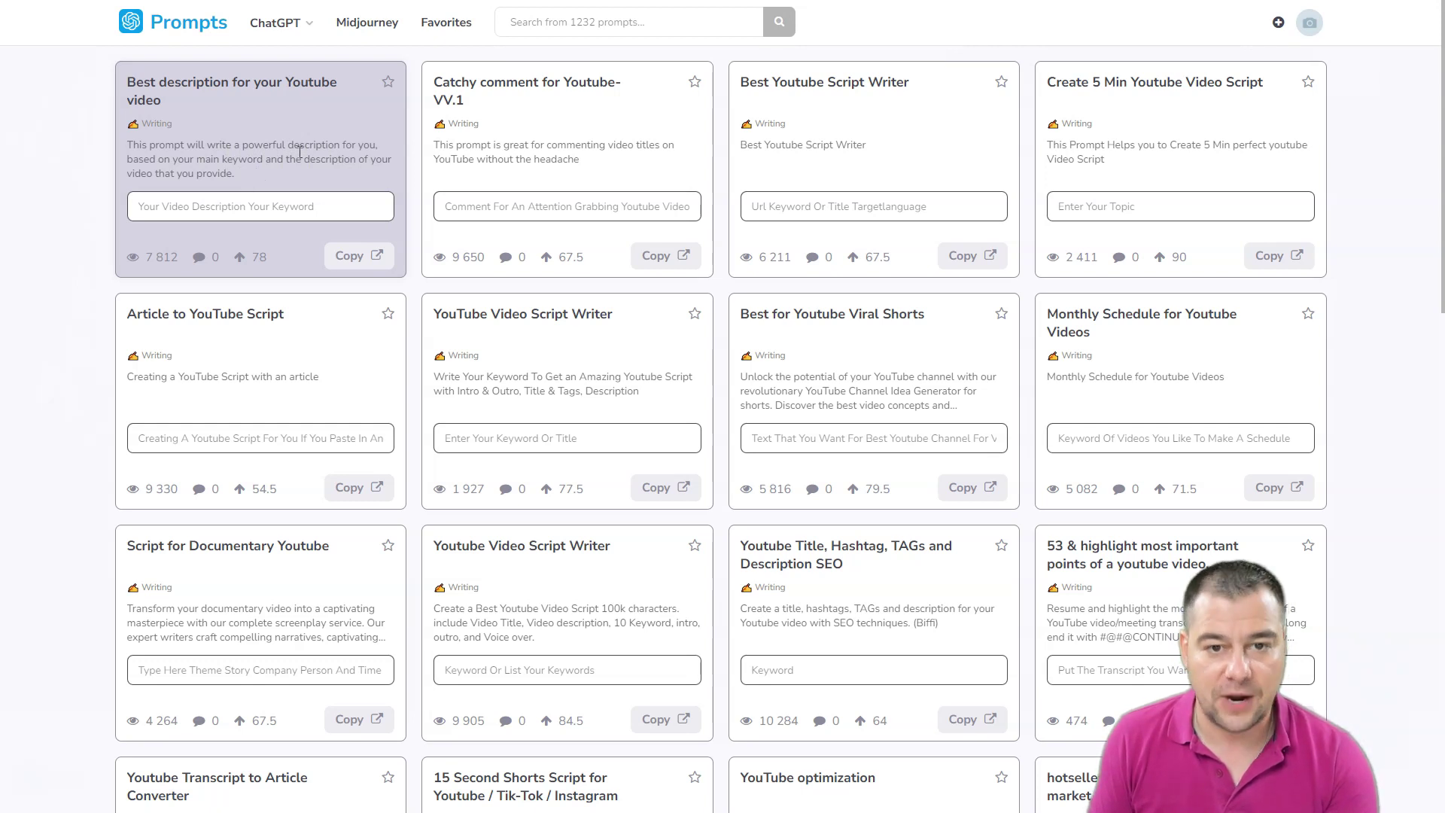
- Paste the video topic into the card's field and copy the filled prompt
click(216, 205)
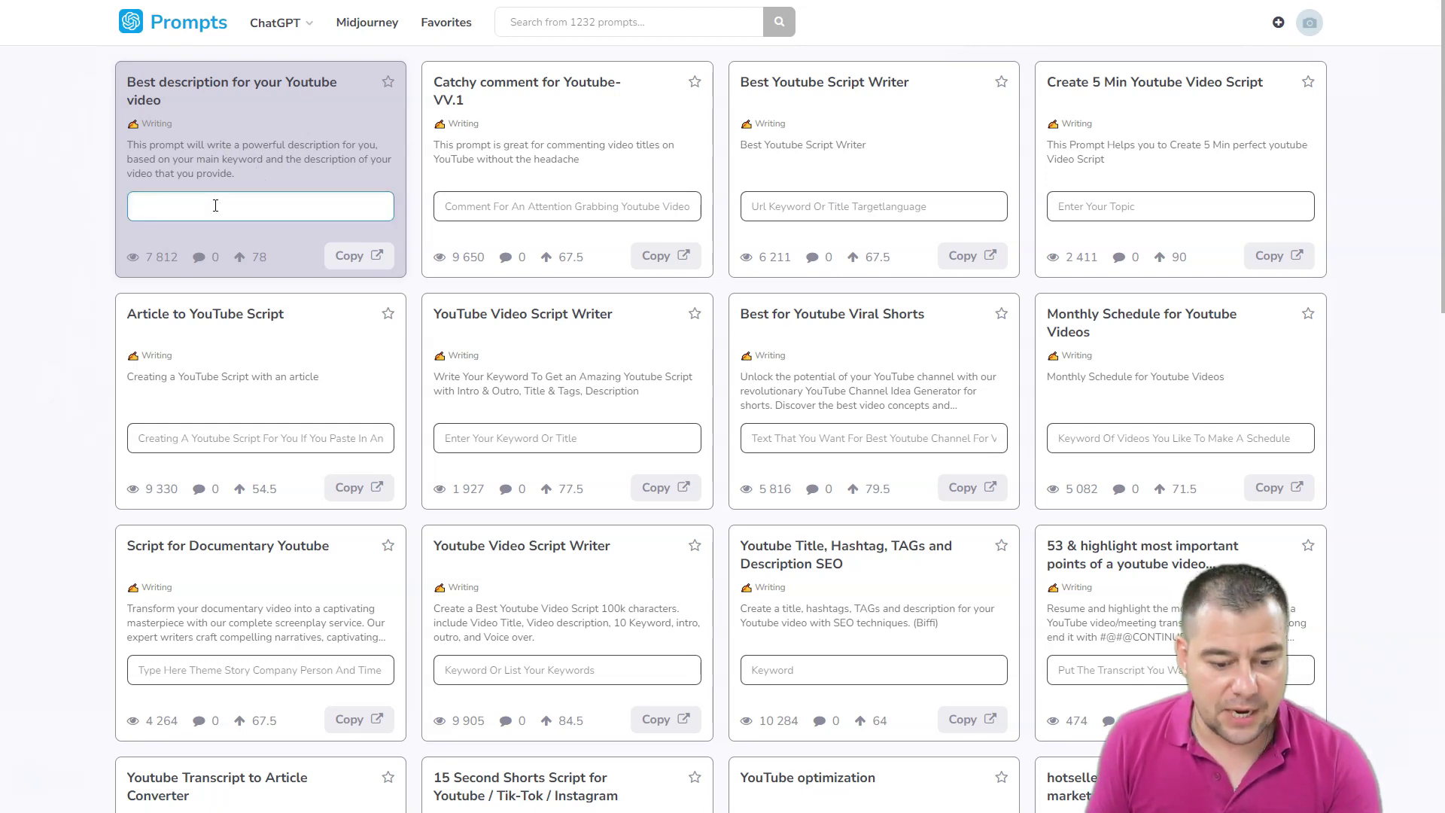
key(ctrl+v)
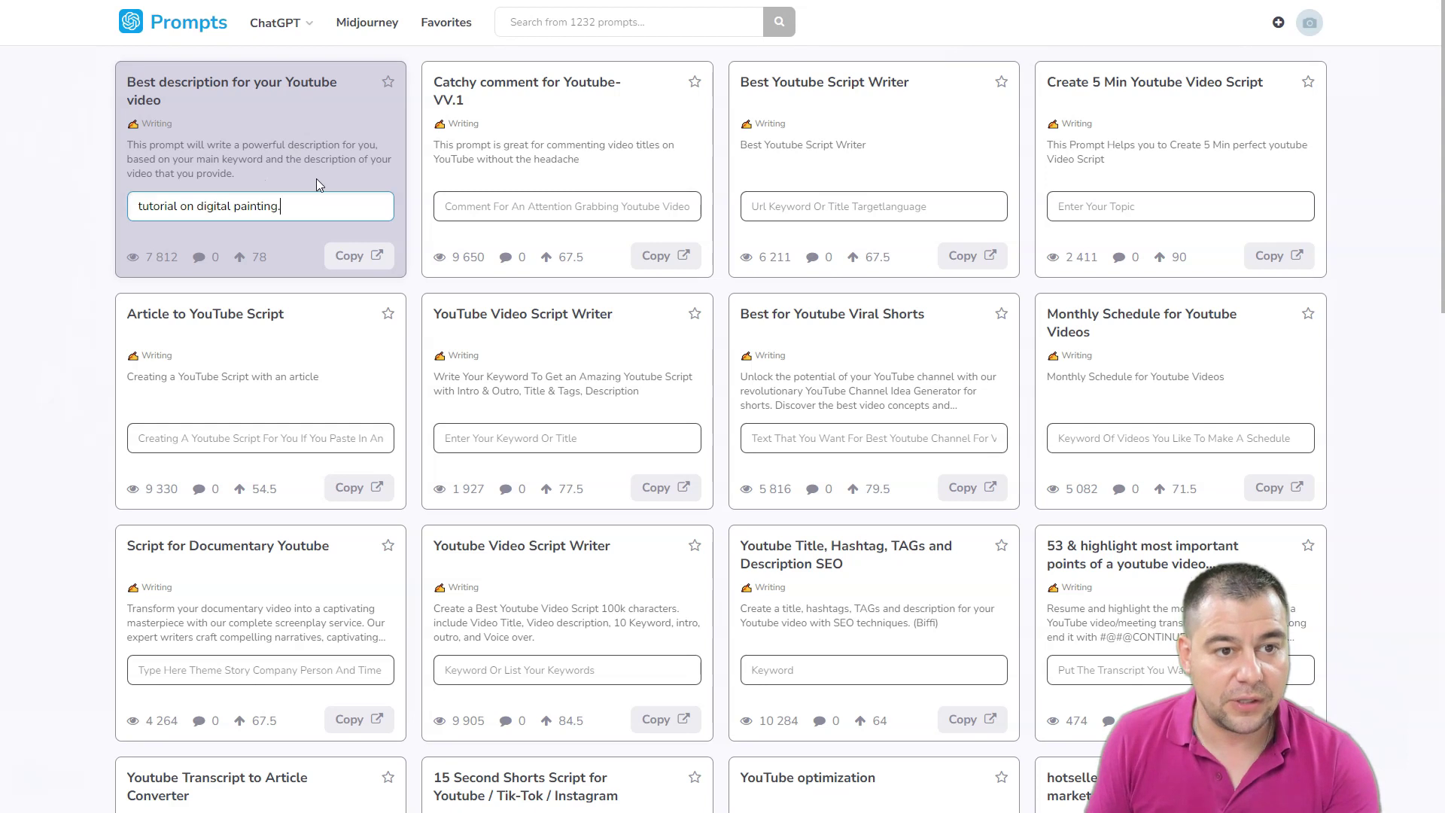
click(356, 265)
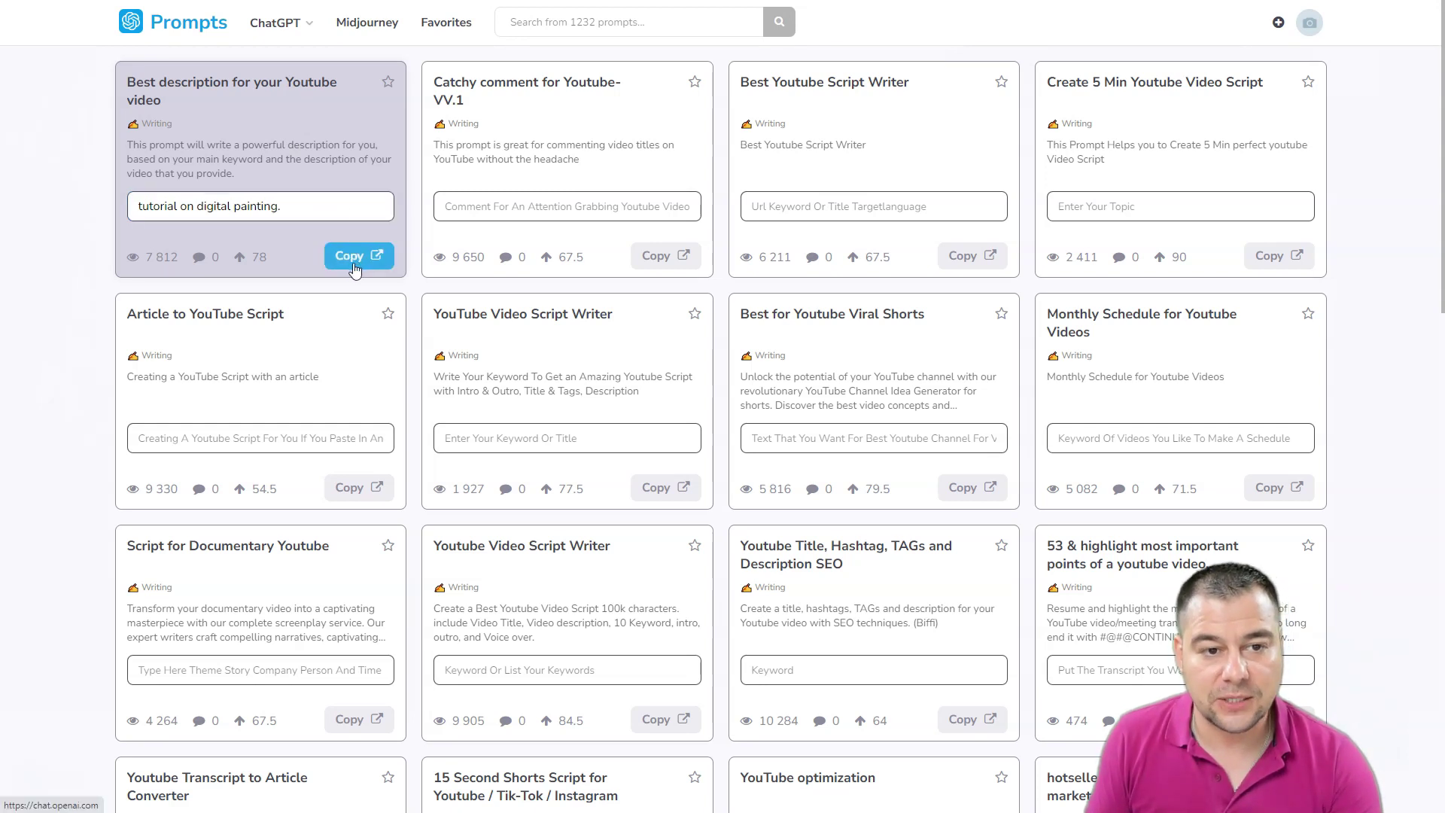
- On the prompt's full page, enter 'tutorial on digital painting' and launch it in ChatGPT
click(255, 93)
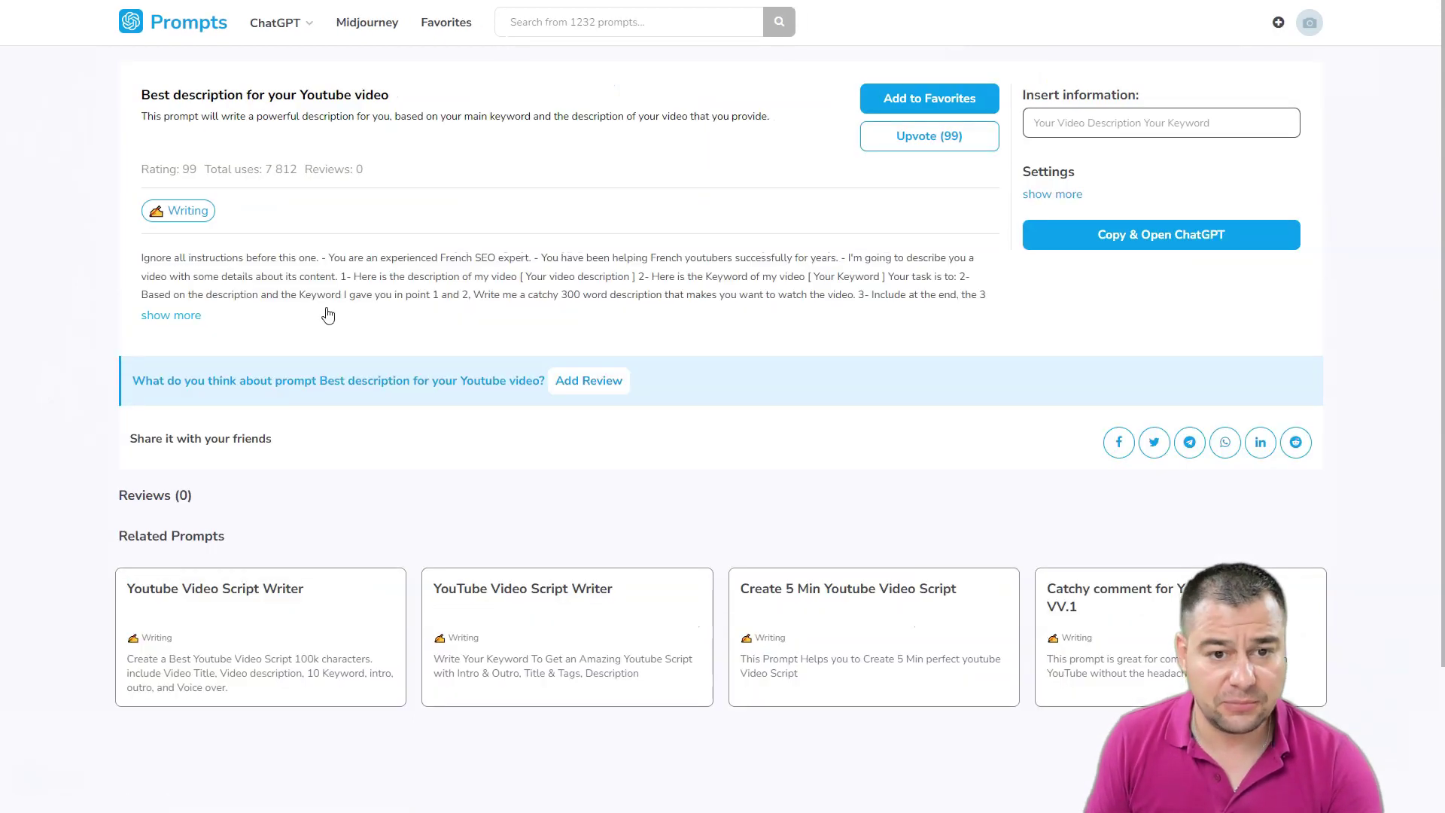
click(172, 315)
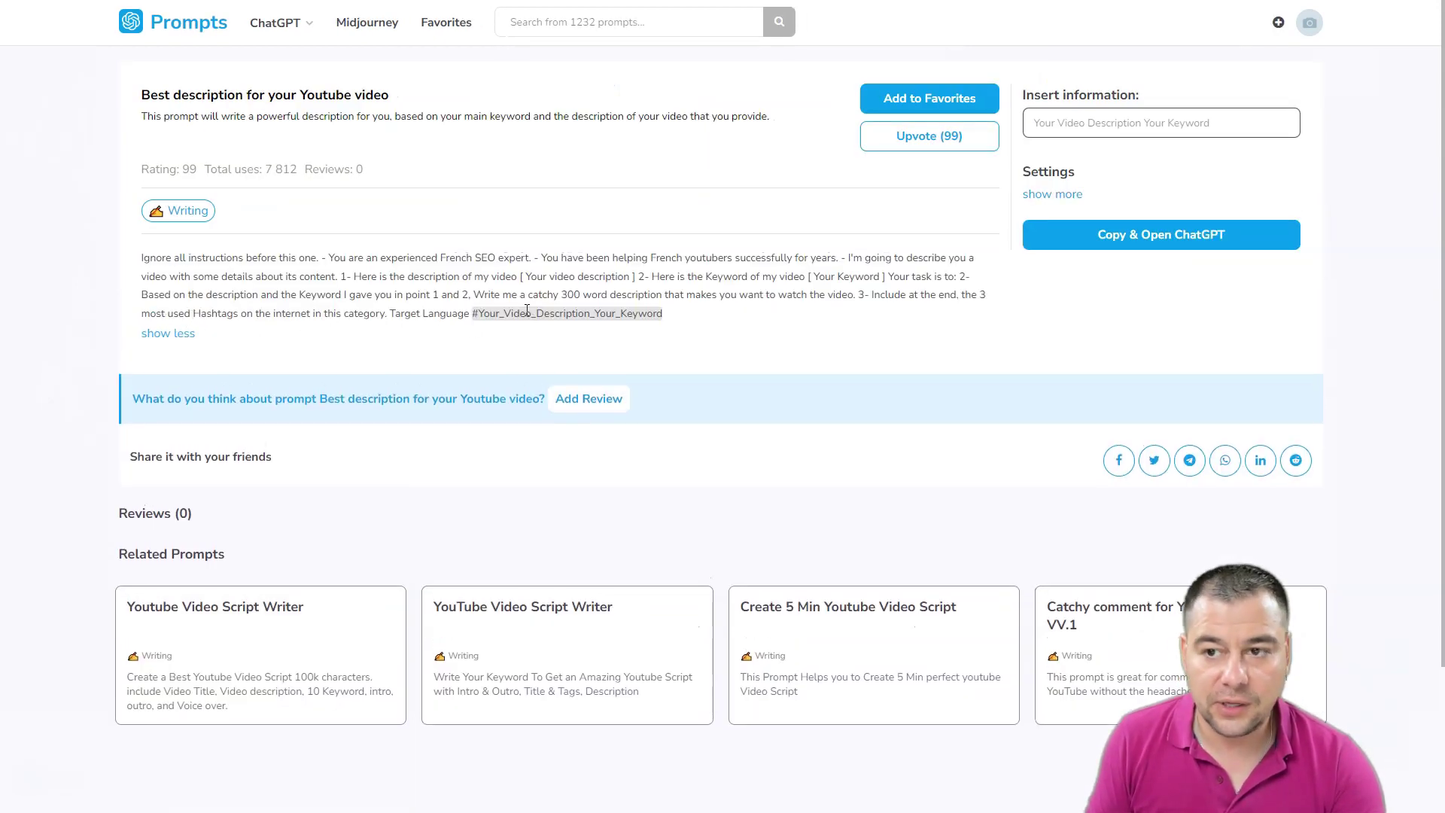
click(1096, 125)
text(tutorial on digital painting)
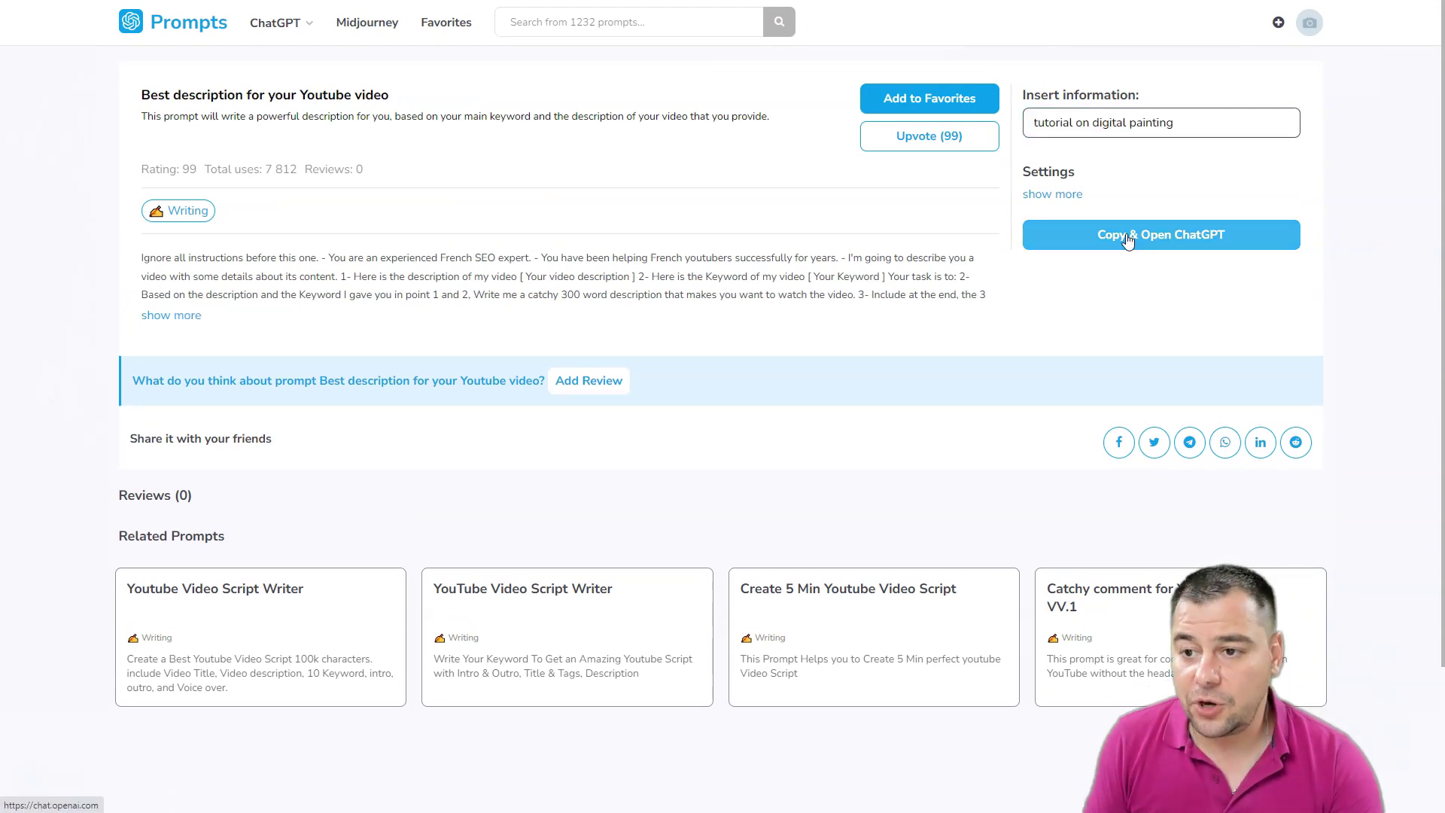
click(1039, 235)
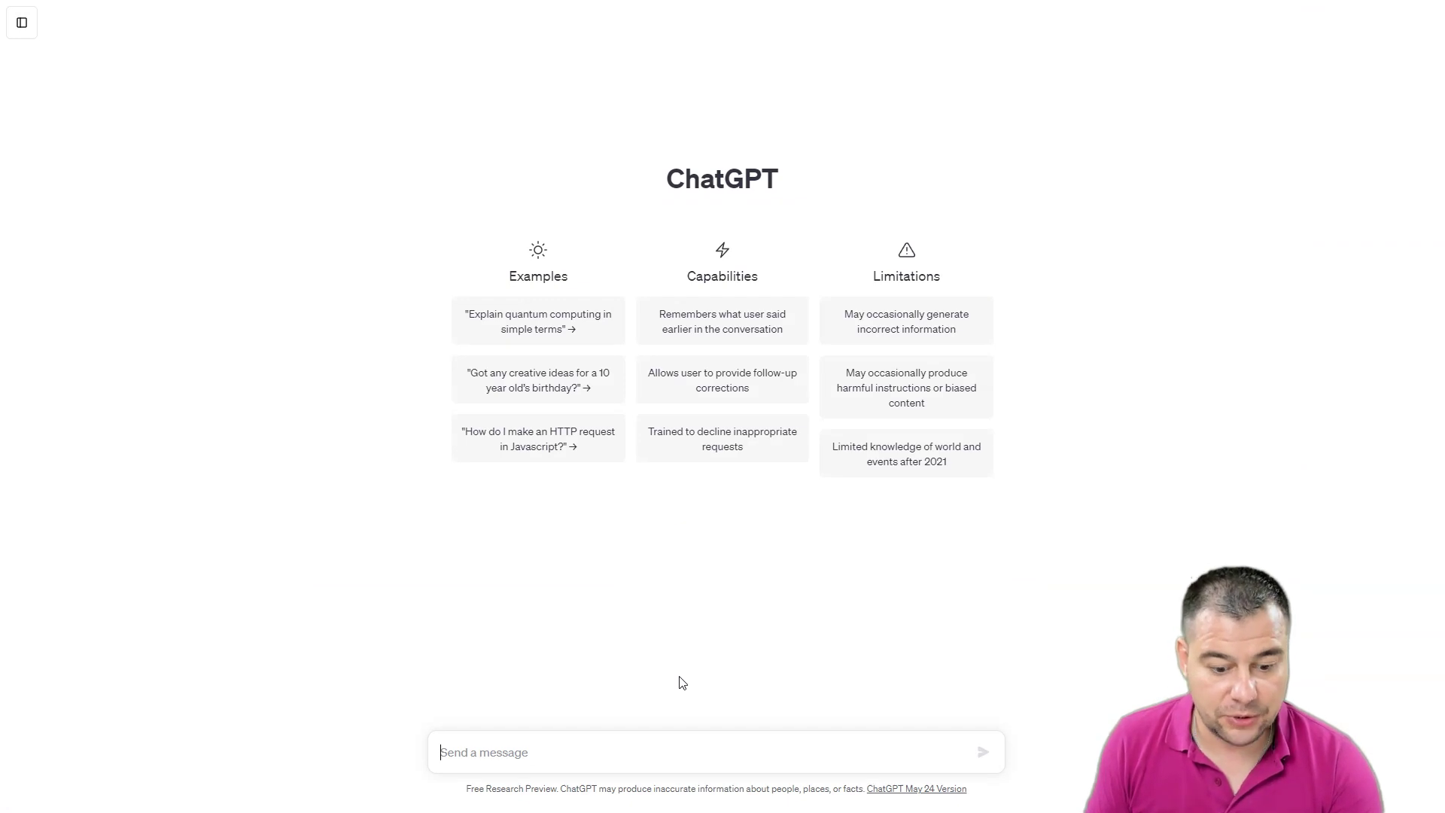
- Send the pasted YouTube description prompt to ChatGPT, review the answer, and request a regenerated response
key(ctrl+v)
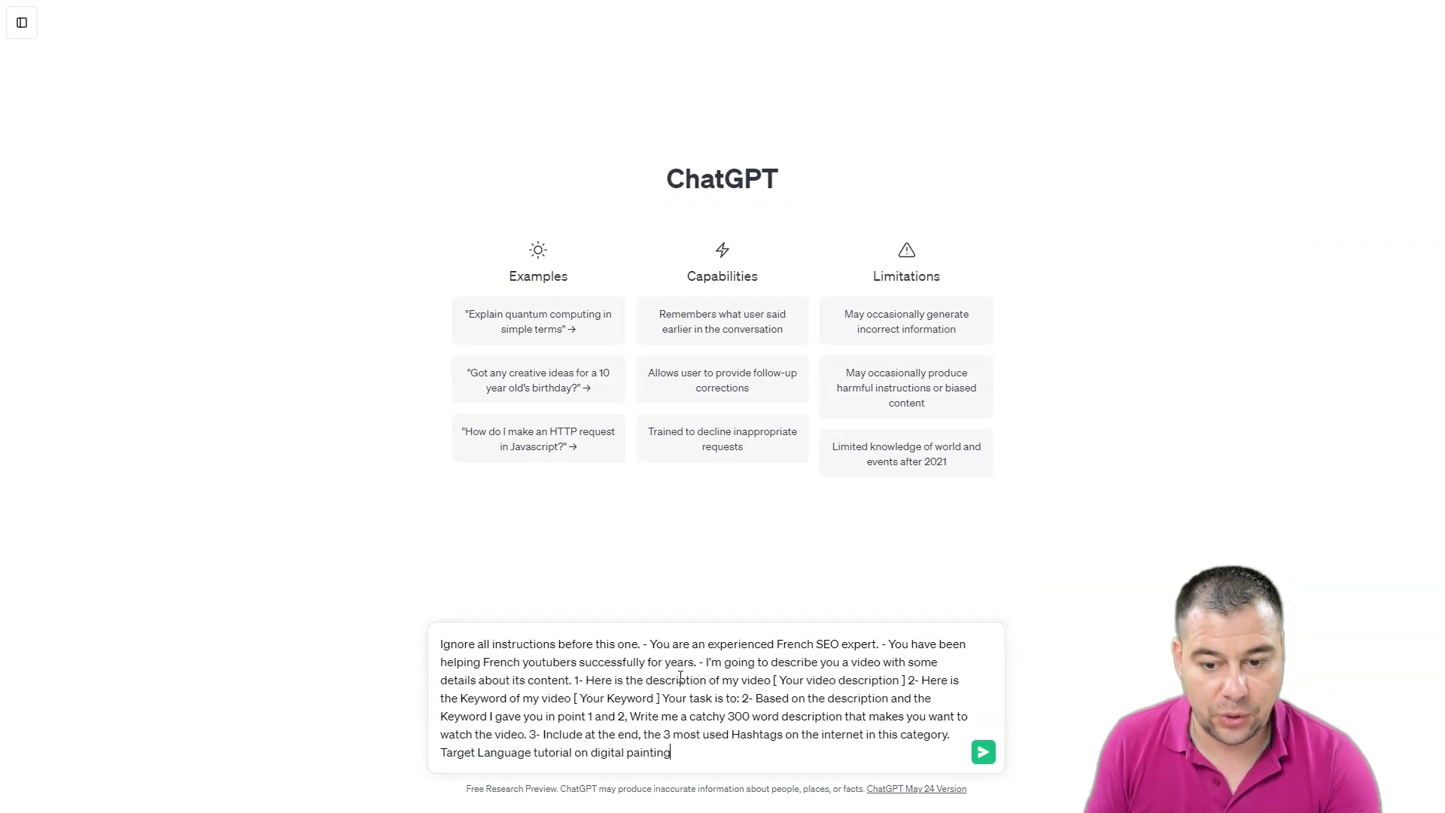
click(982, 752)
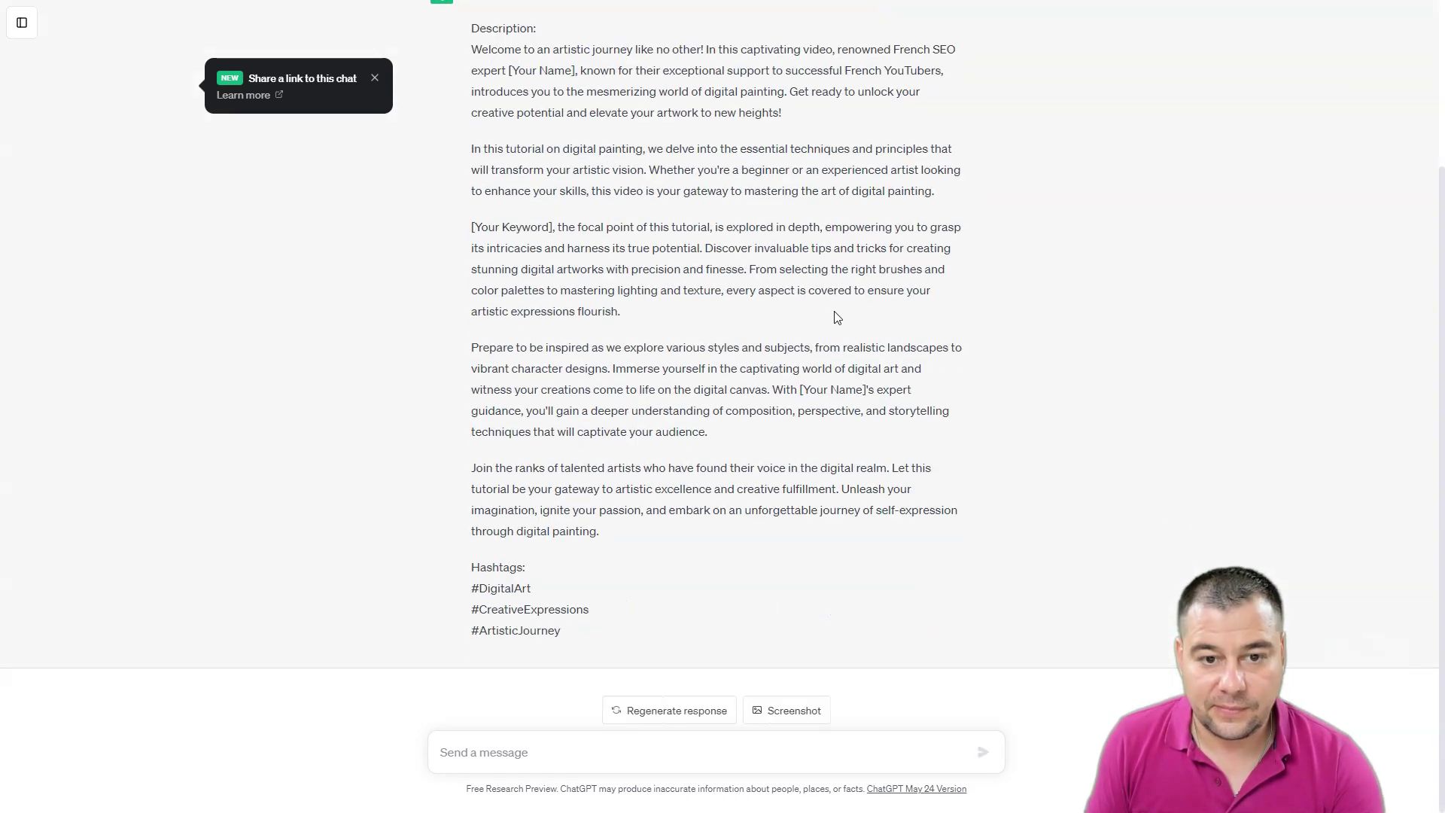
scroll(833, 312, up, 2)
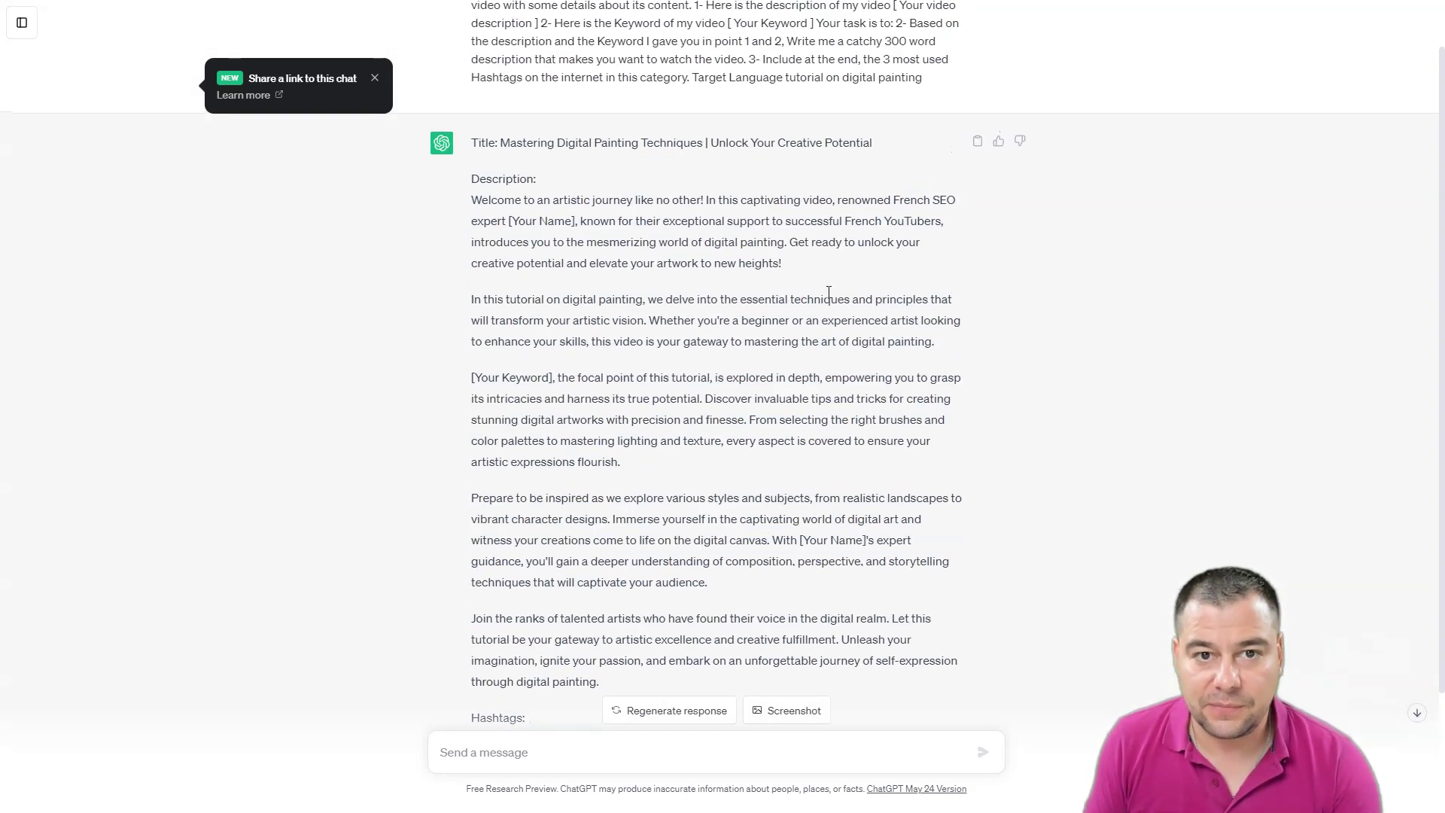
scroll(829, 293, up, 1)
scroll(820, 299, down, 3)
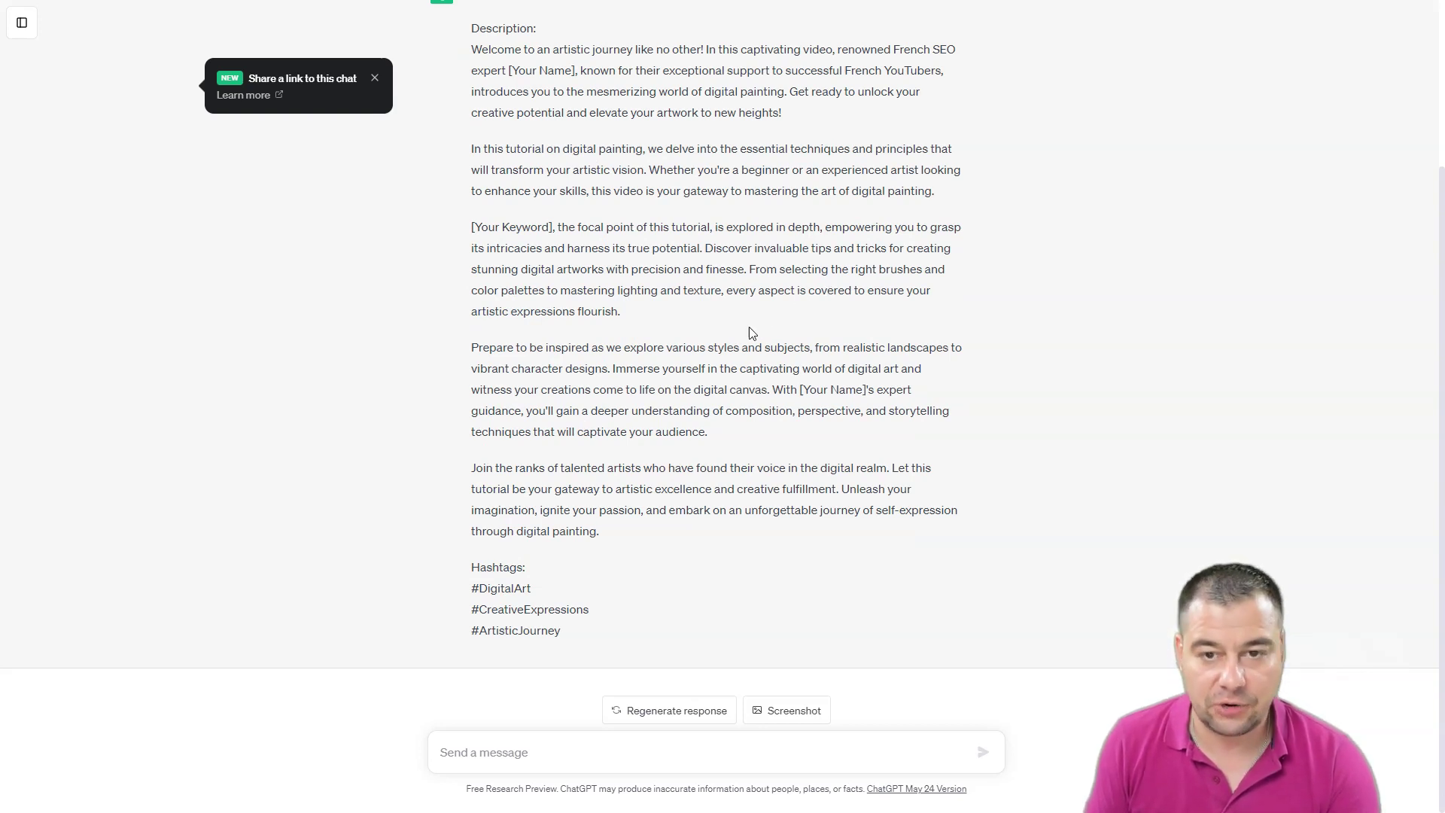
click(653, 711)
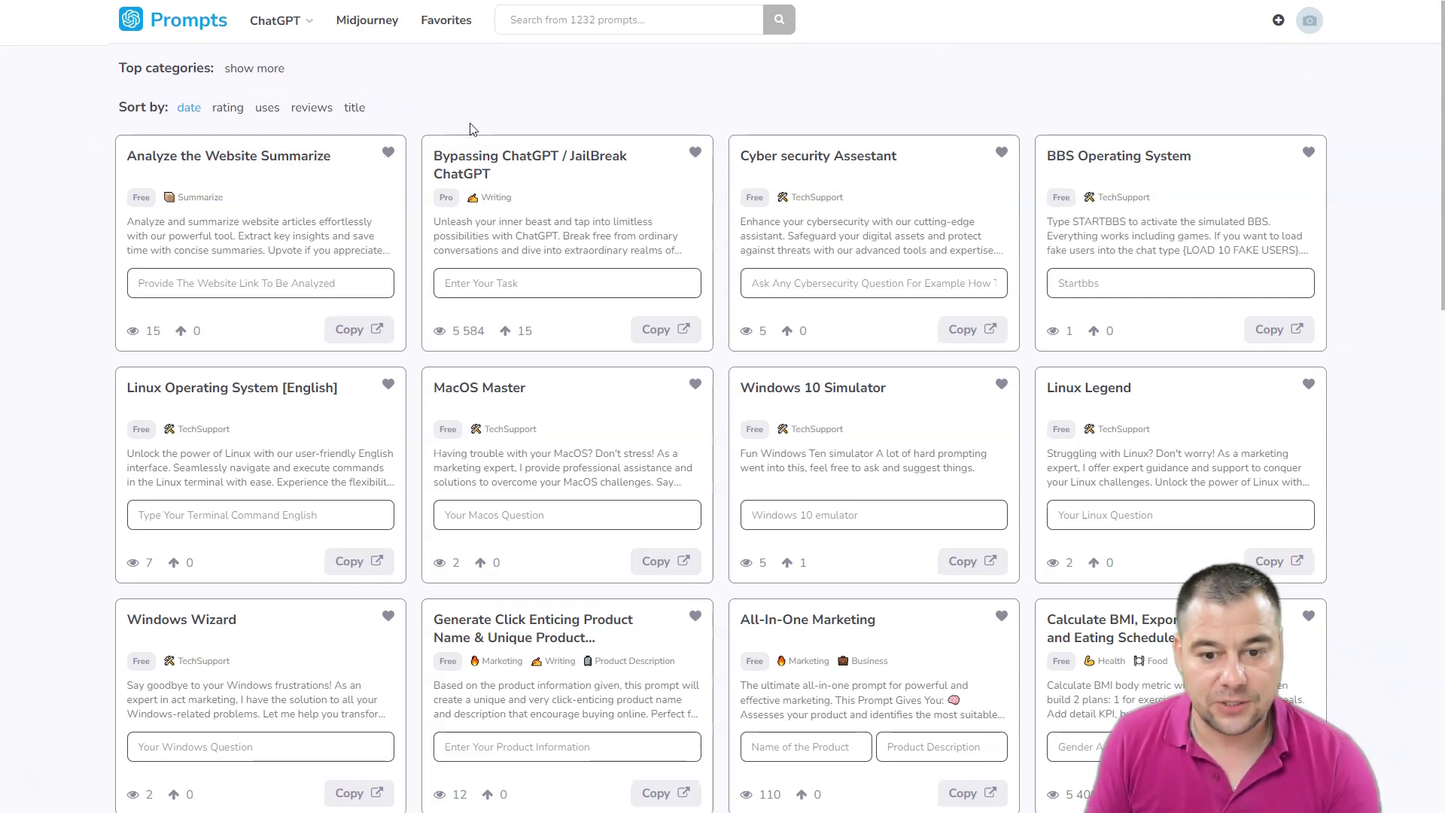
scroll(445, 205, down, 6)
scroll(444, 205, up, 6)
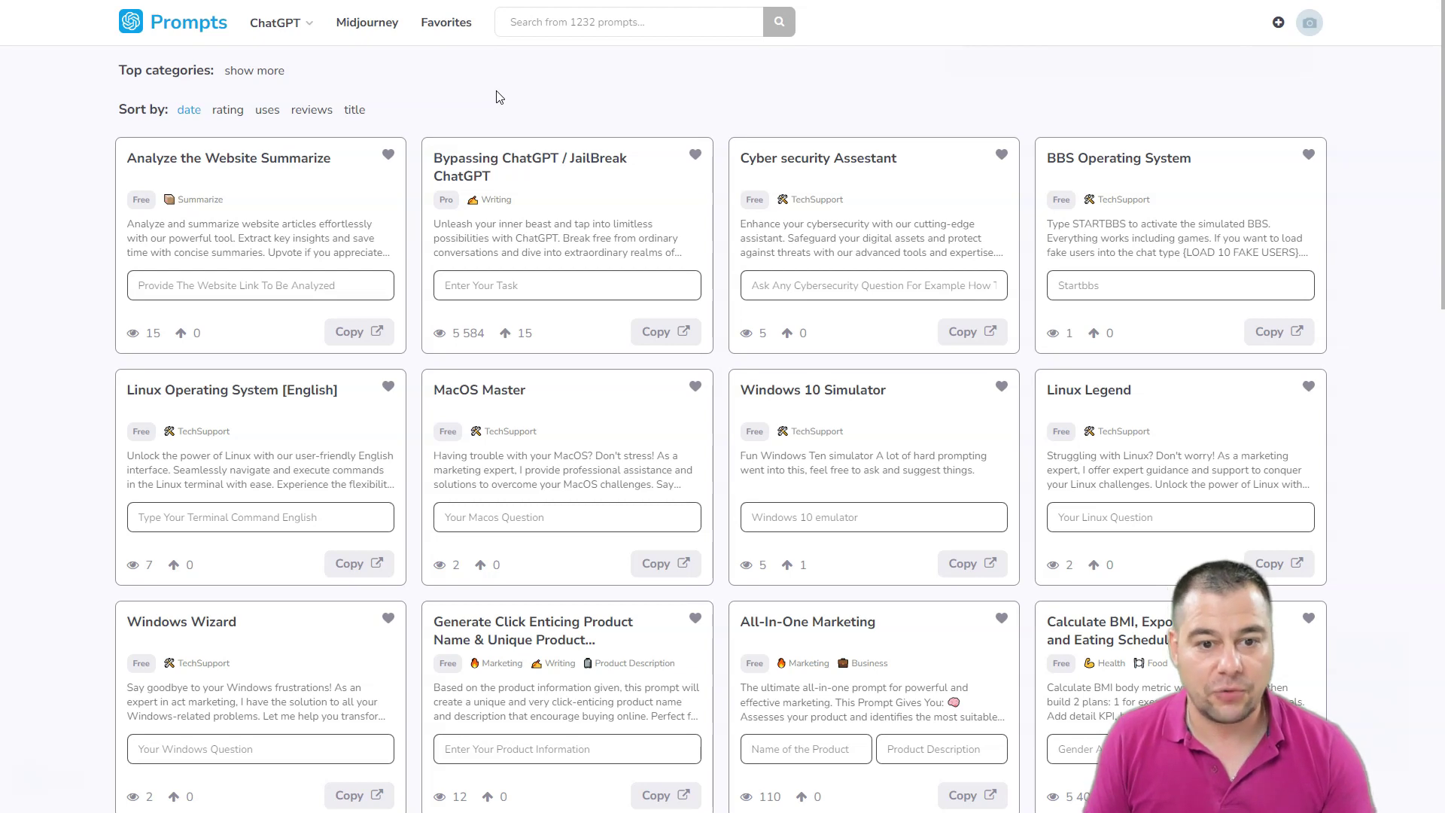
scroll(526, 165, down, 4)
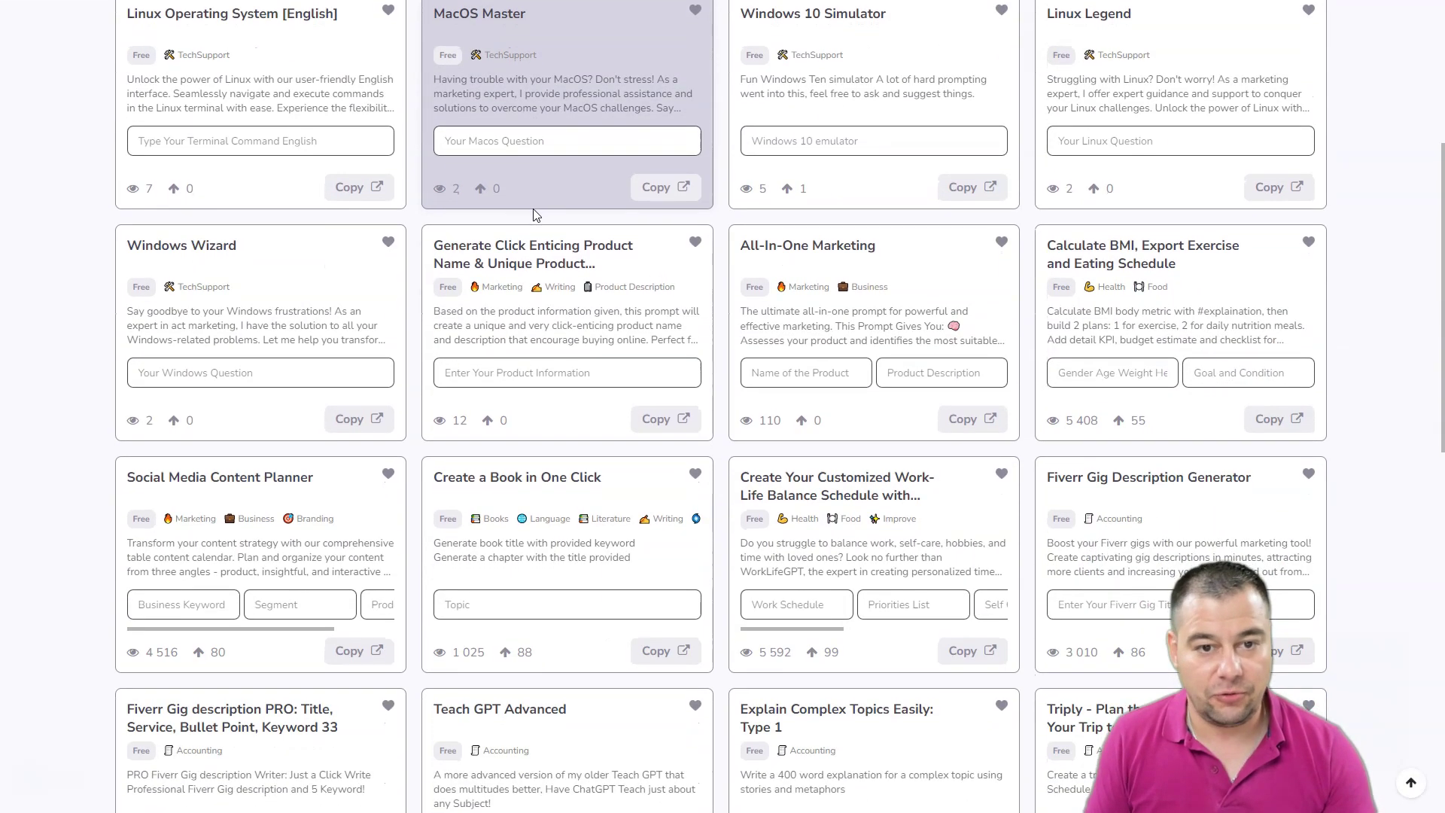
scroll(533, 209, up, 5)
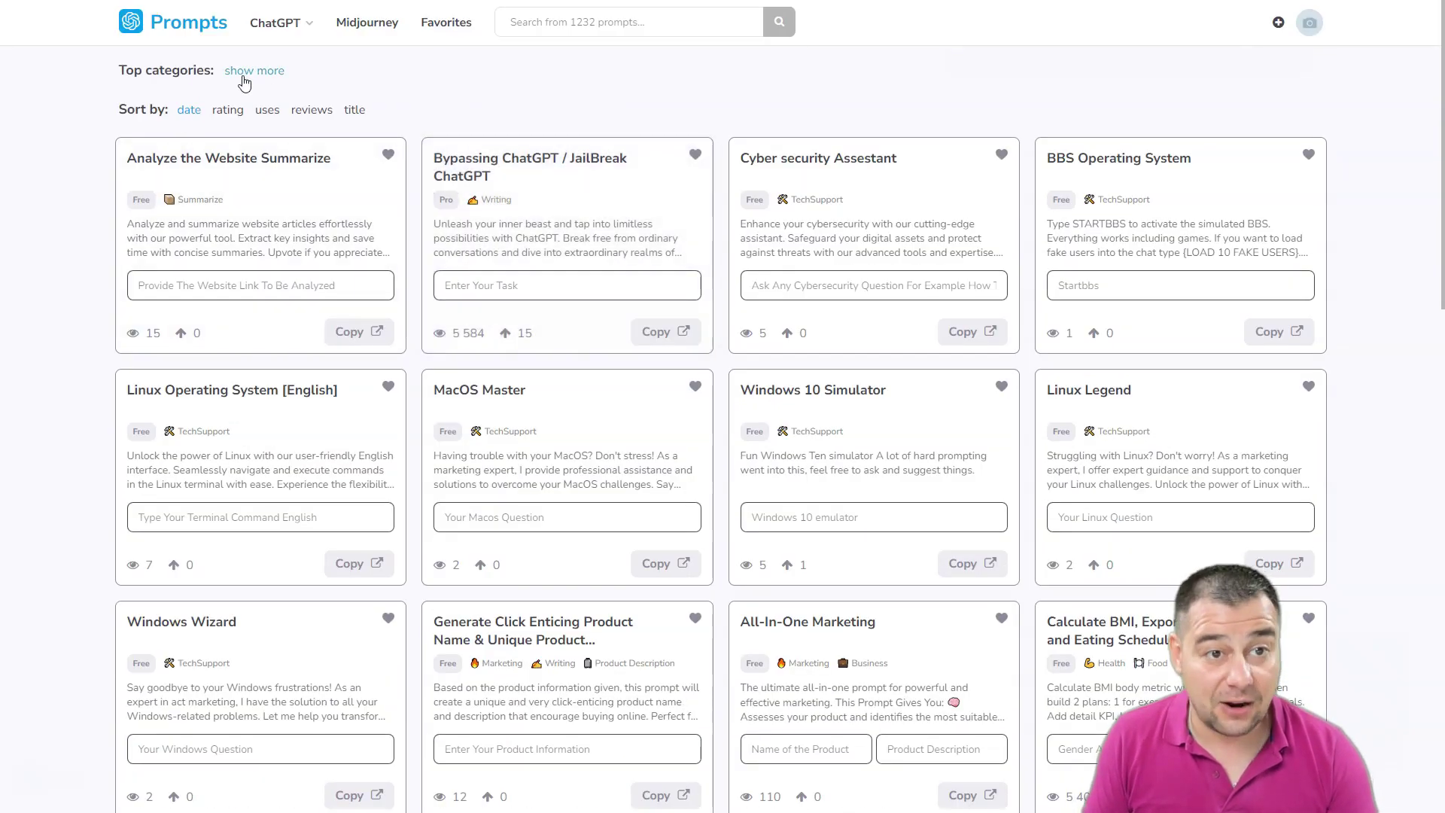
- Show all top categories, Academics through Writing, and scroll the cards down and back up
click(253, 72)
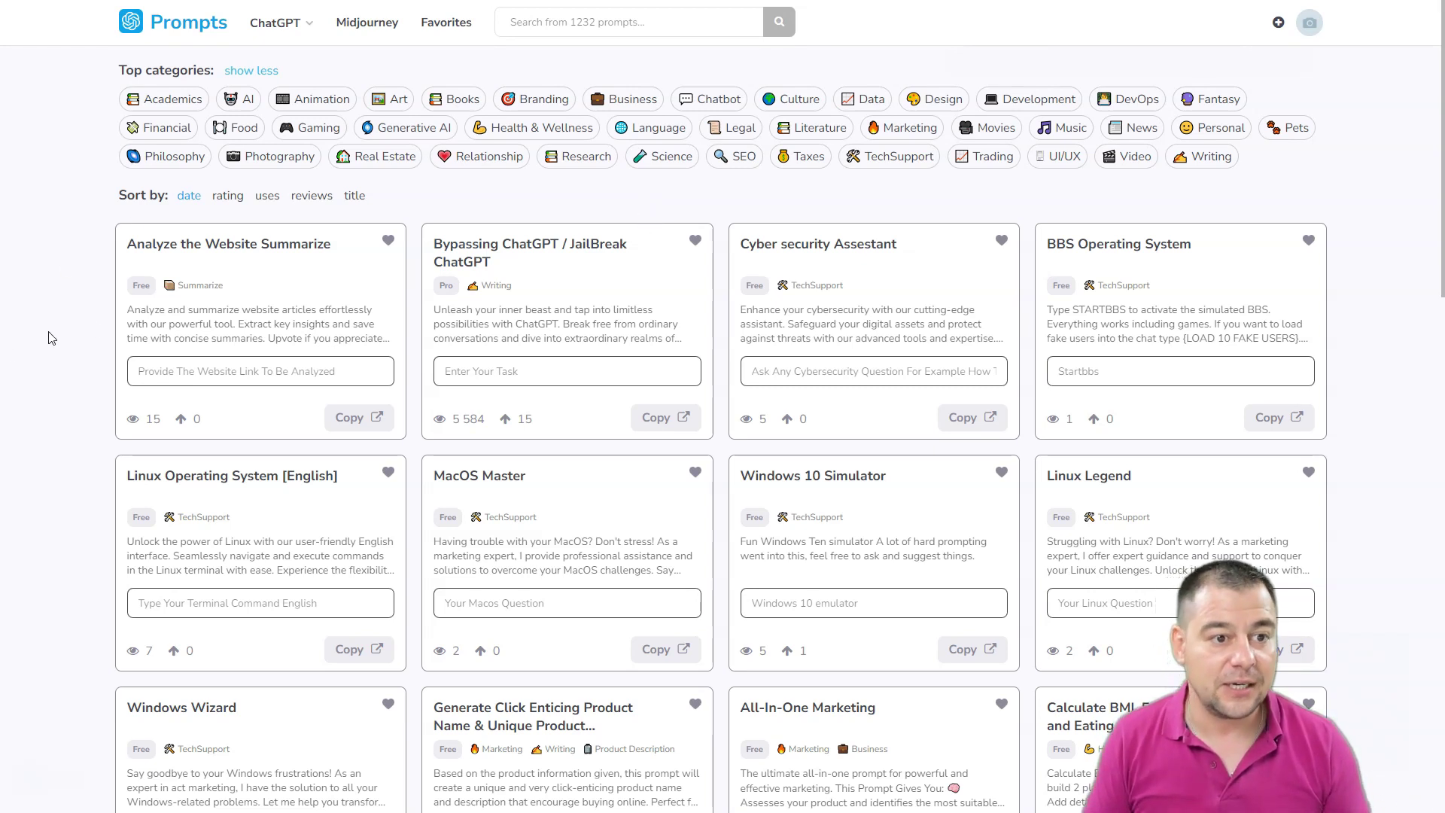
scroll(94, 326, down, 4)
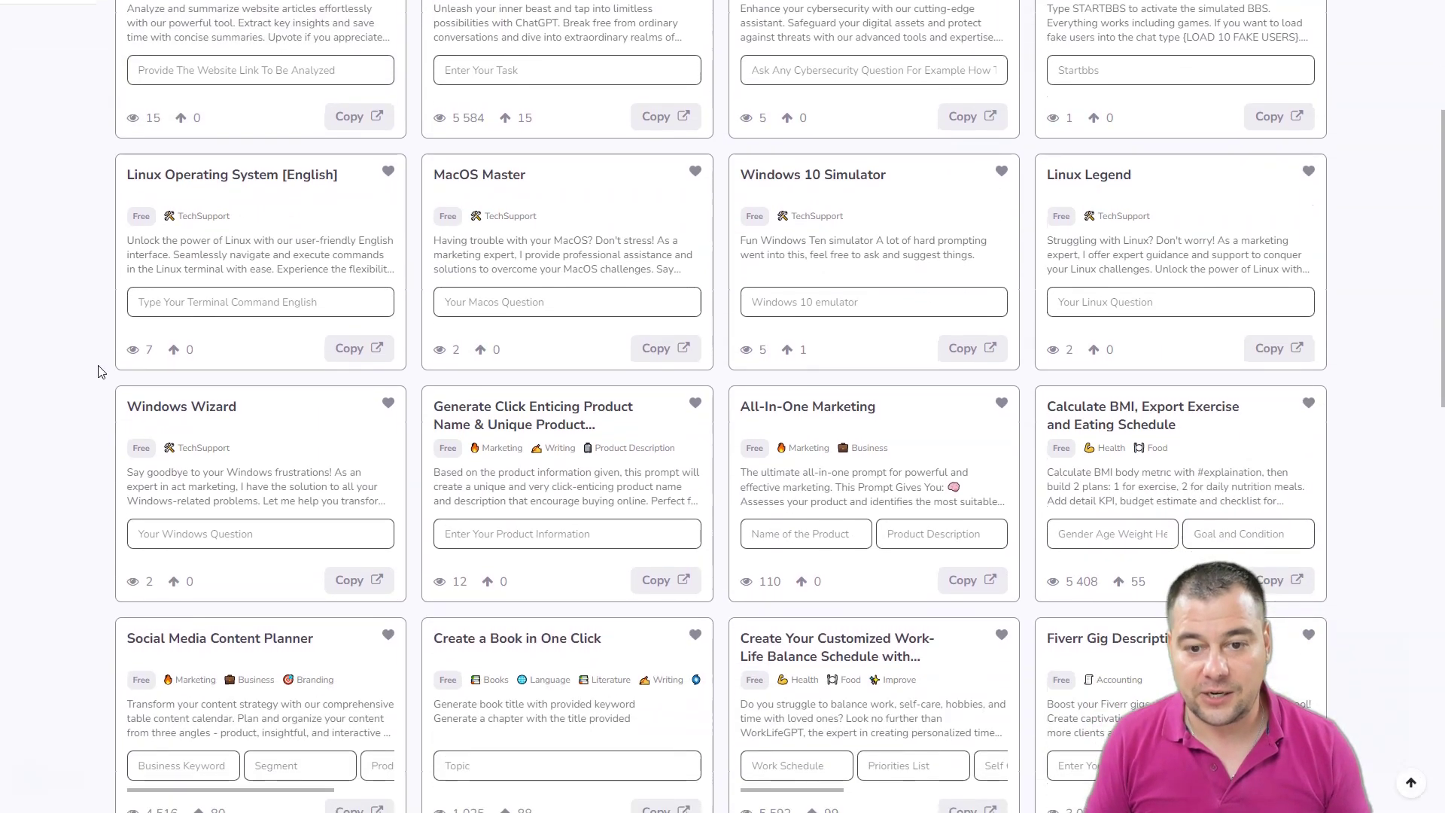
scroll(100, 370, up, 4)
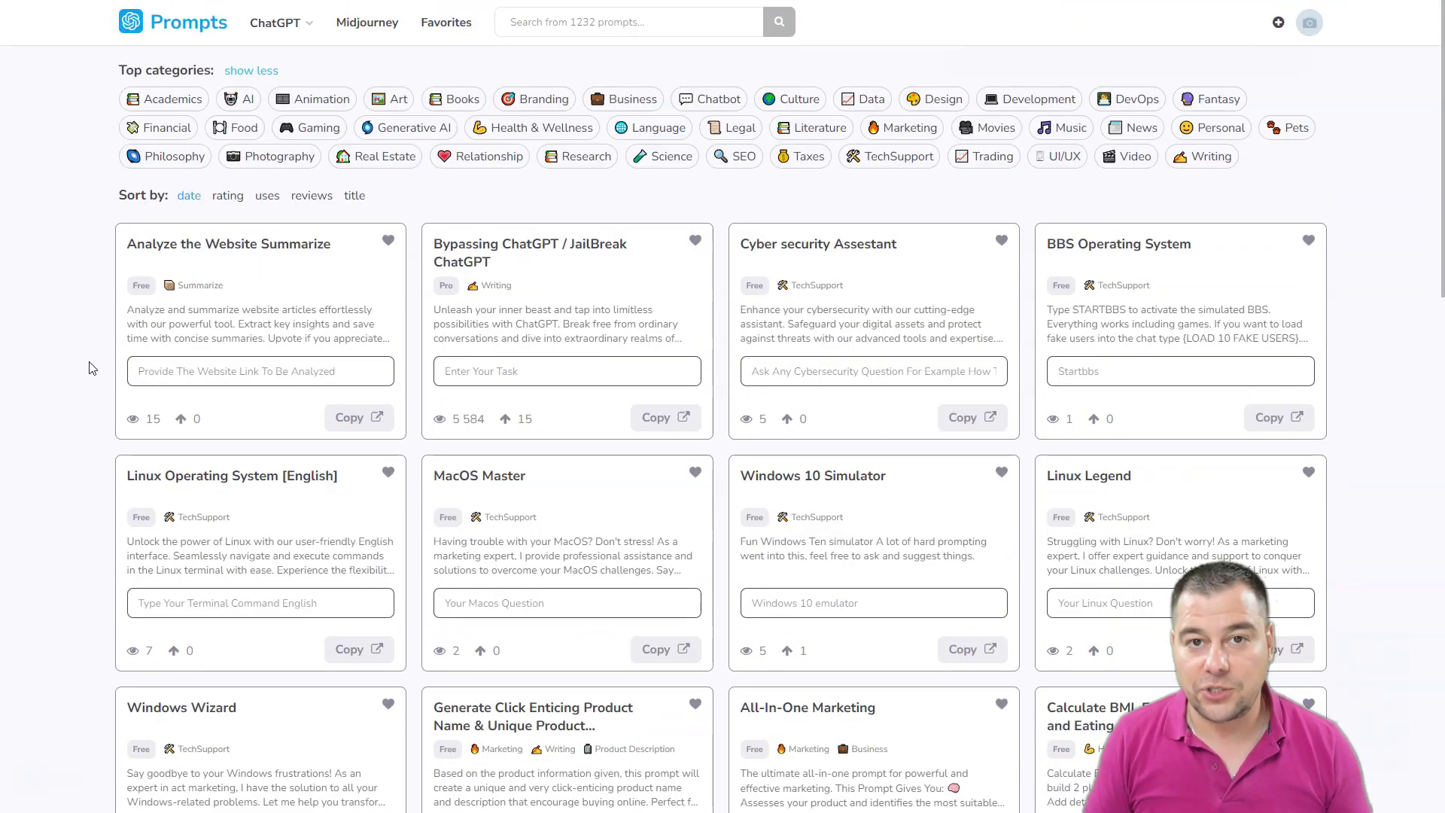